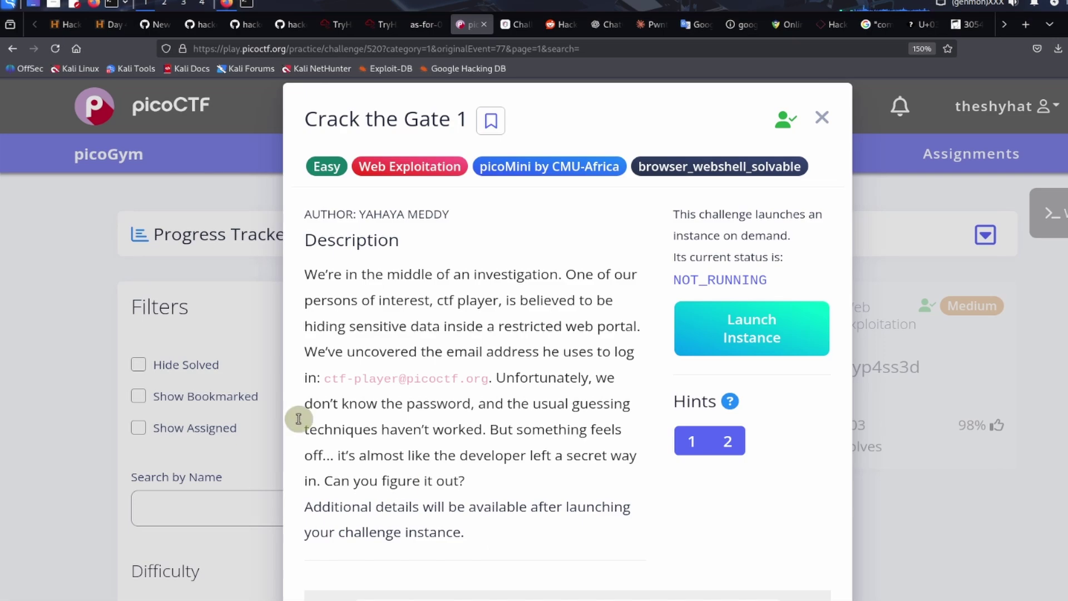
Launch the Crack the Gate 1 challenge instance and dismiss the launch notification.
click(725, 329)
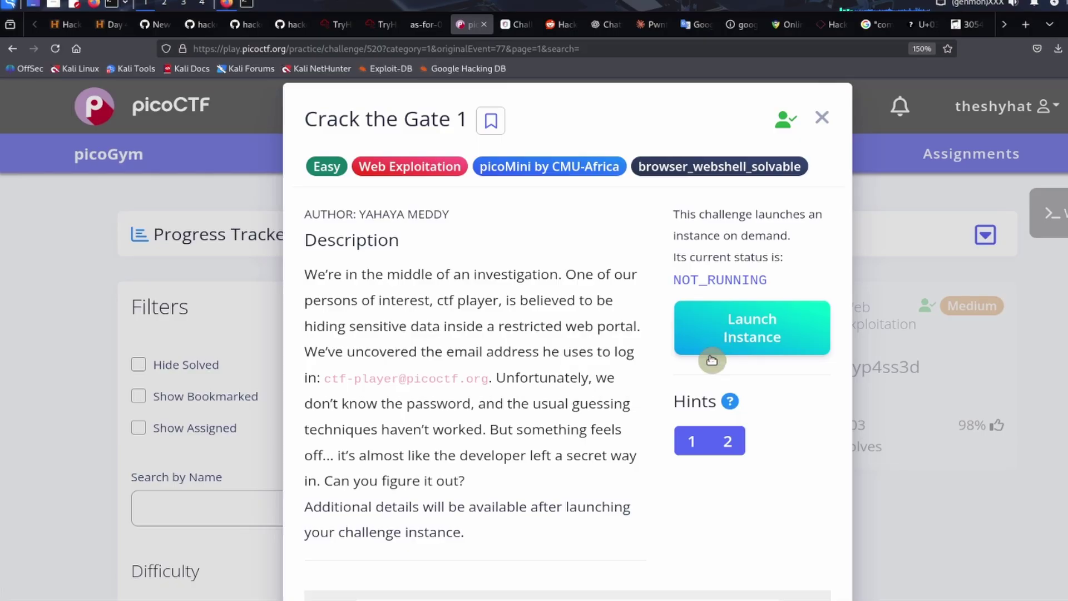
click(709, 321)
scroll(705, 336, down, 2)
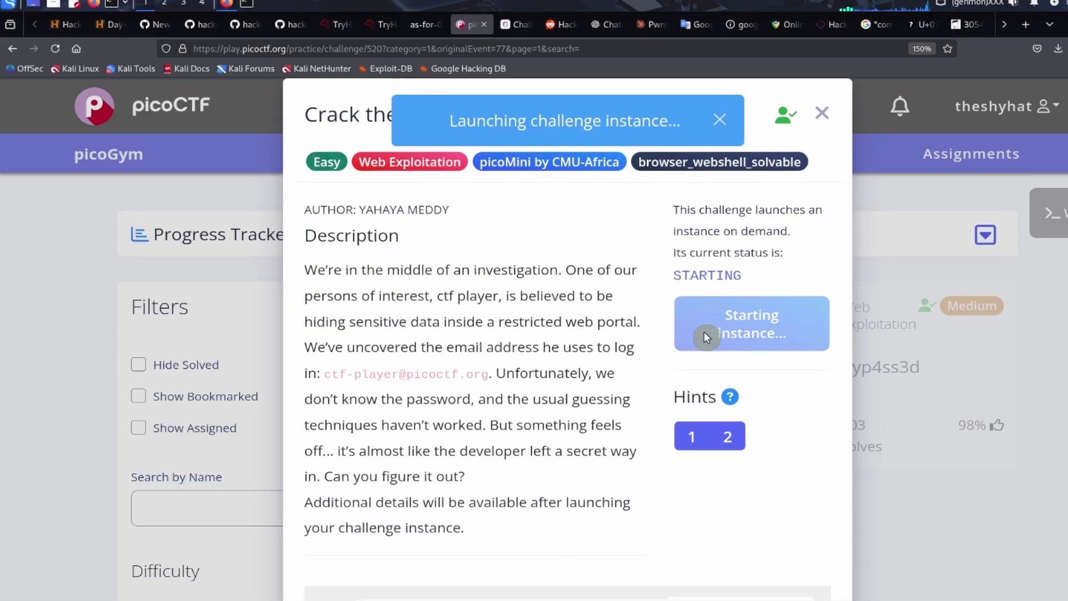
click(717, 122)
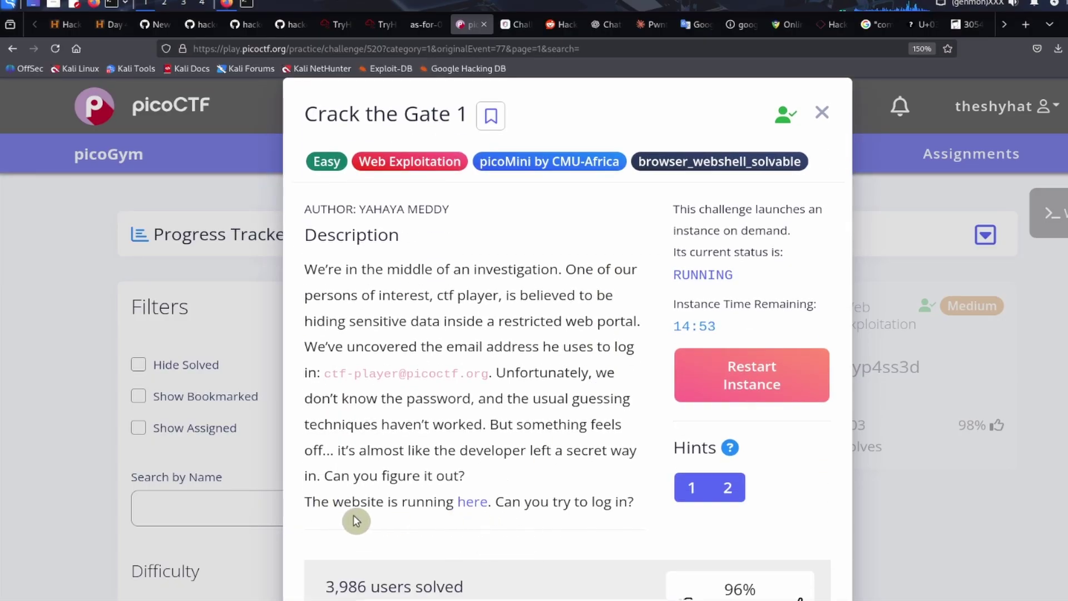
Copy the link to the challenge website from the description and place the Google search tab beside the challenge tab.
right_click(473, 502)
click(509, 401)
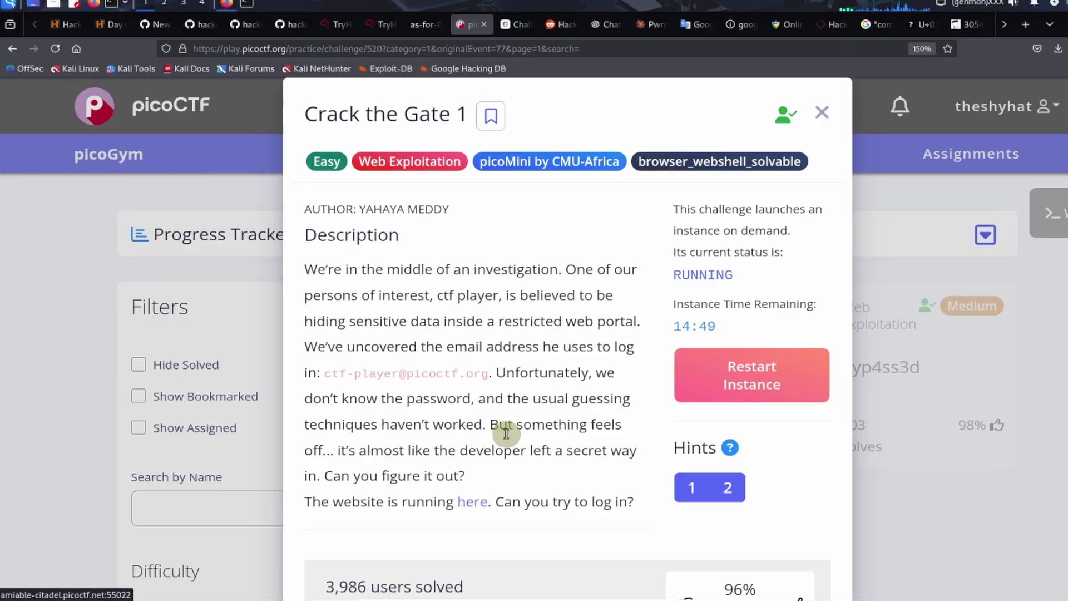
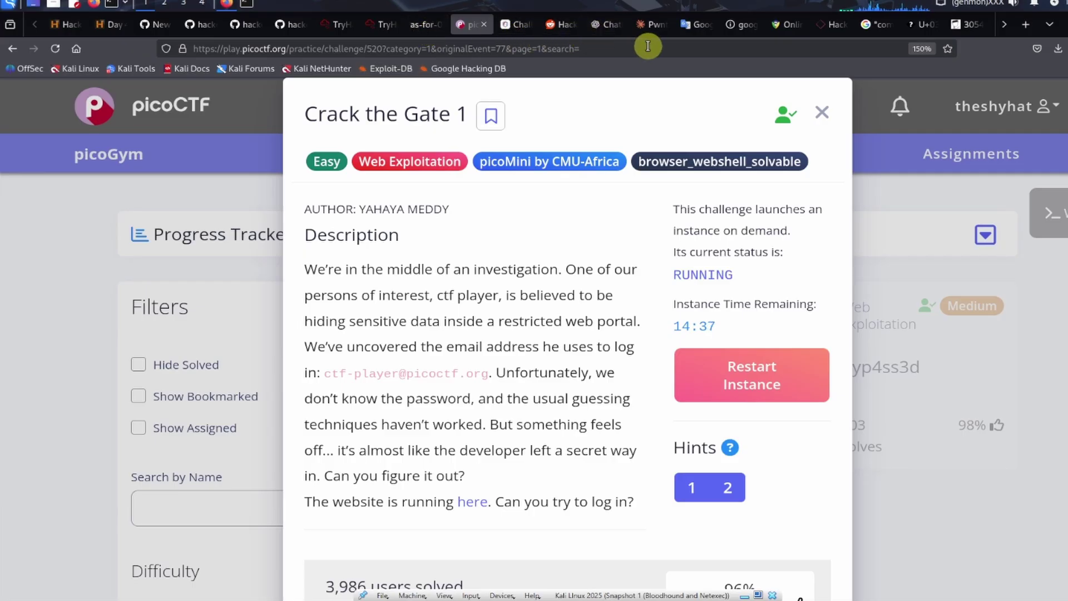
drag(739, 21, 488, 31)
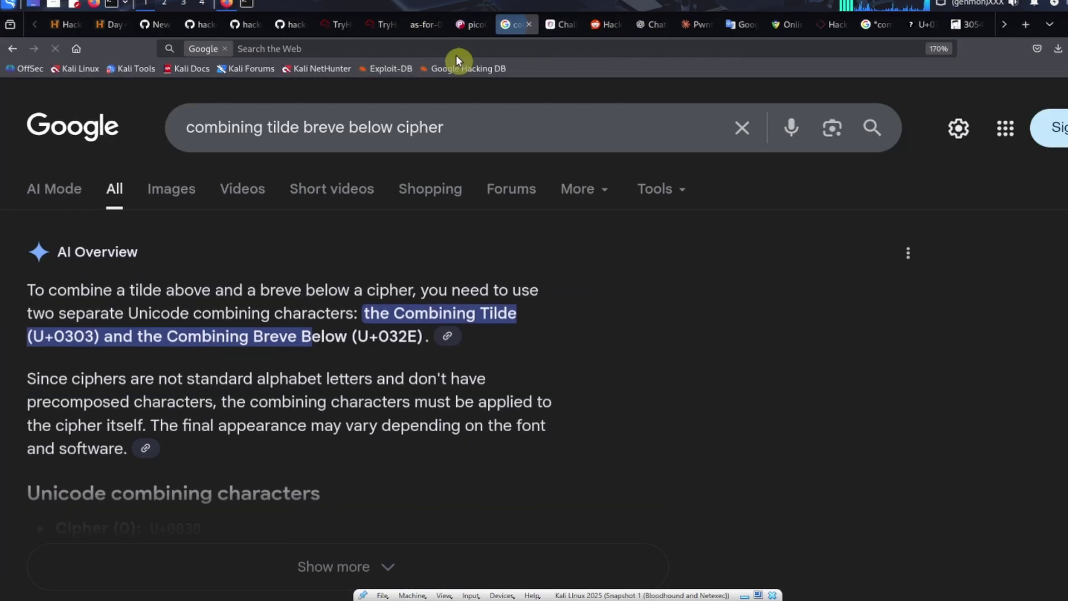
click(457, 45)
text(http://amiable-citadel.picoctf.net:55022/)
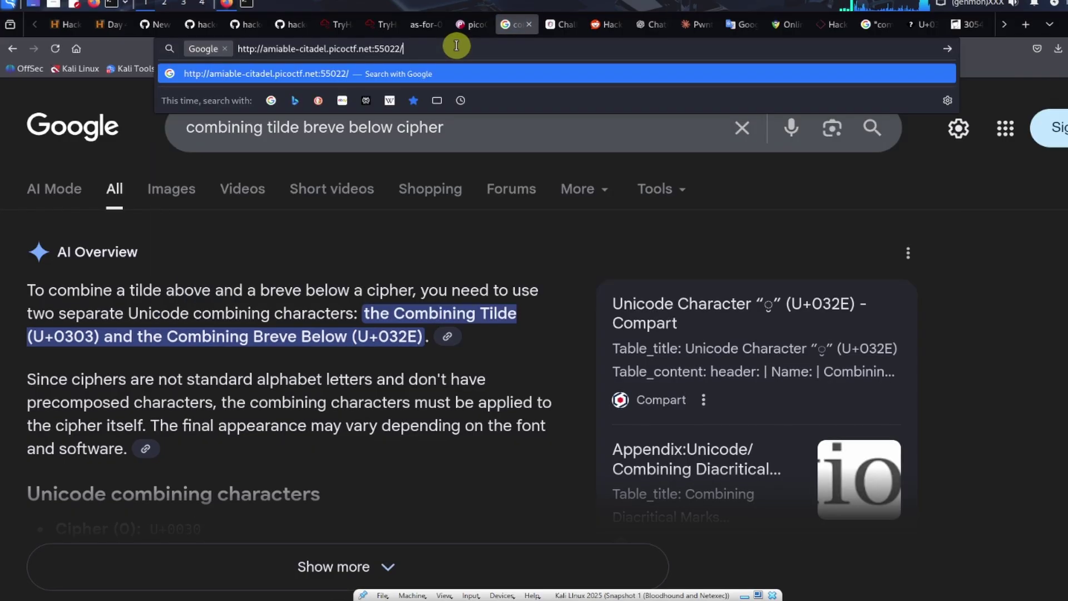
key(Return)
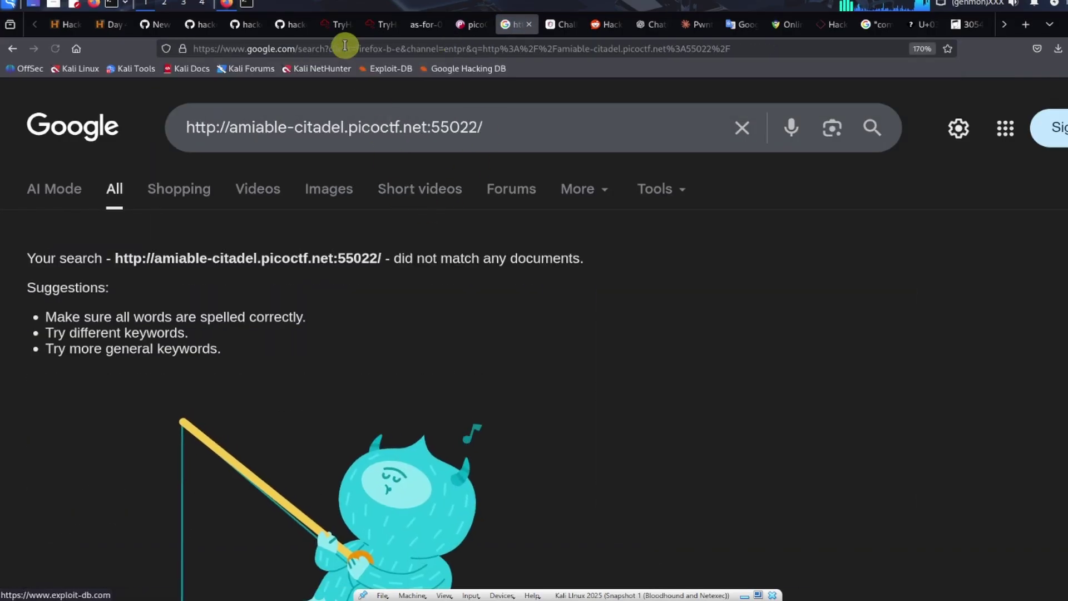
click(345, 48)
text(http://amiable-citadel.picoctf.net:55022/)
key(Return)
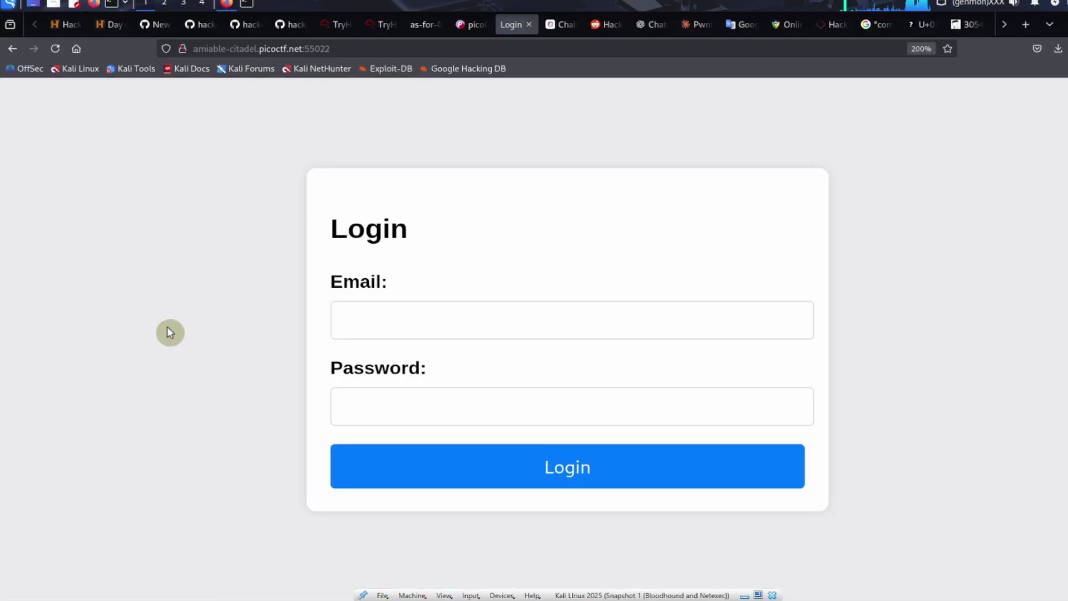
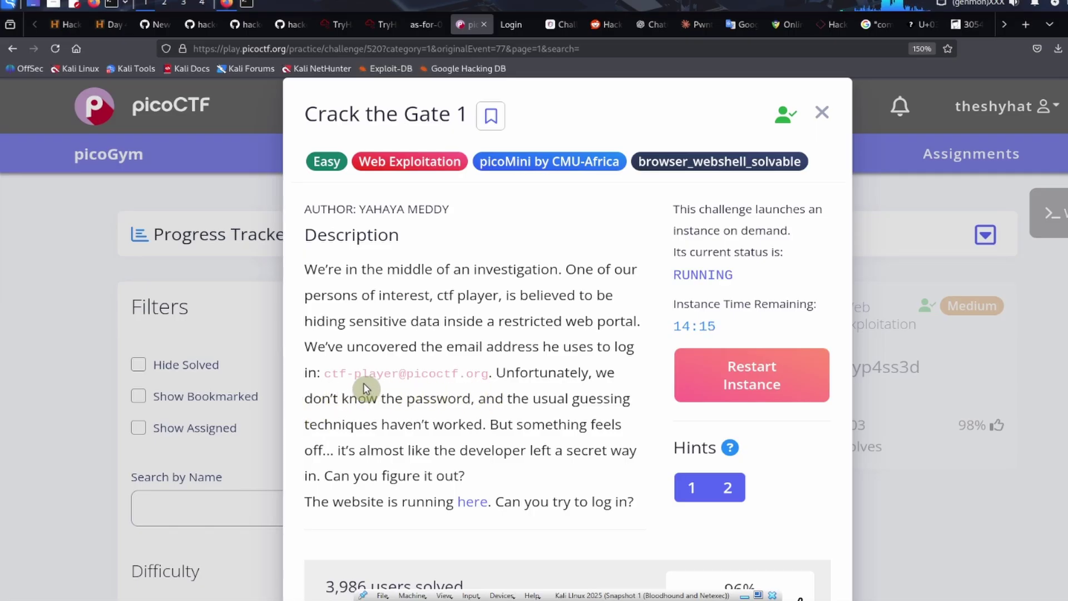
Copy the suspect's login e-mail address from the challenge description.
drag(334, 373, 468, 370)
right_click(468, 370)
click(481, 379)
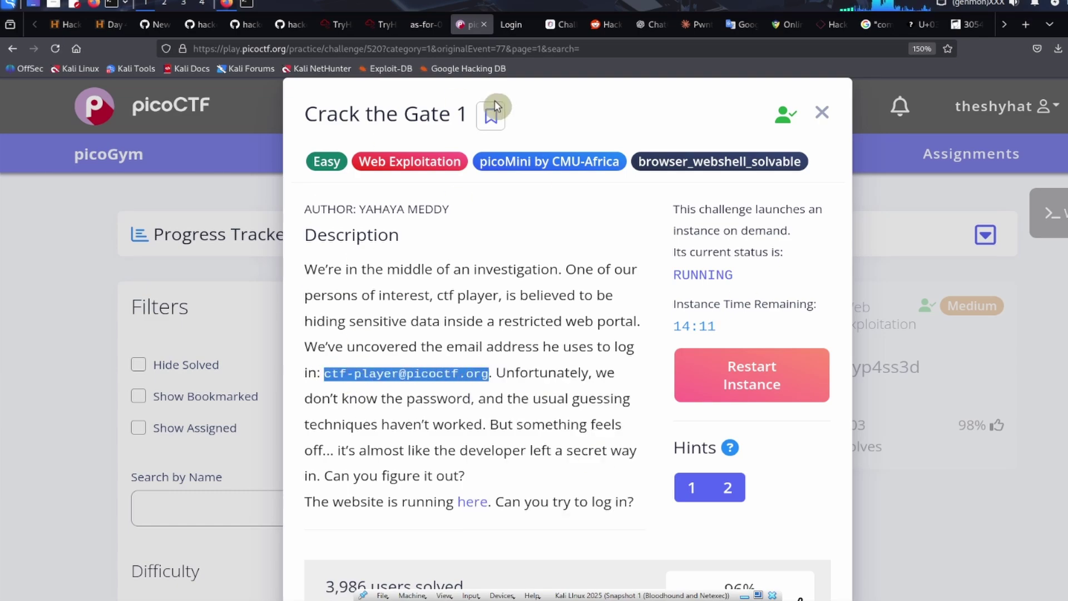
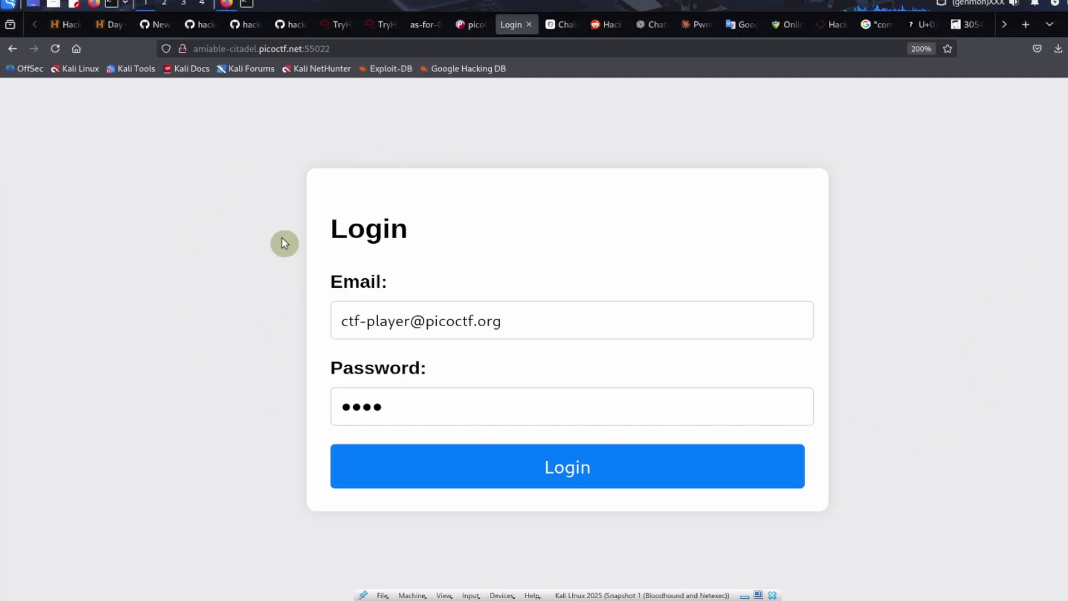
View the login page's source code enlarged and examine its HTML comments, login form and script.
right_click(272, 236)
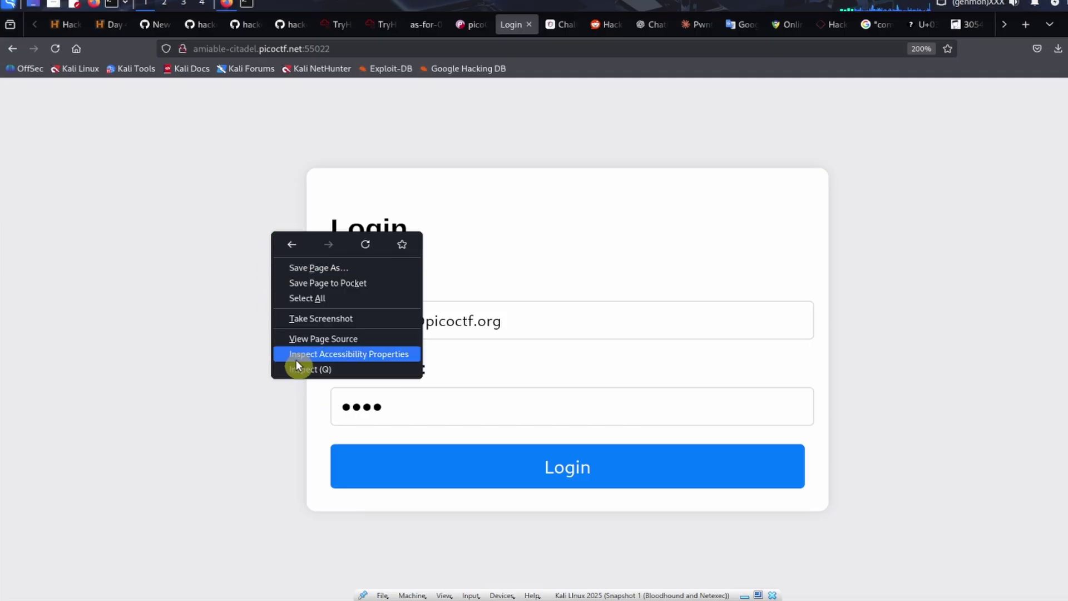
click(305, 338)
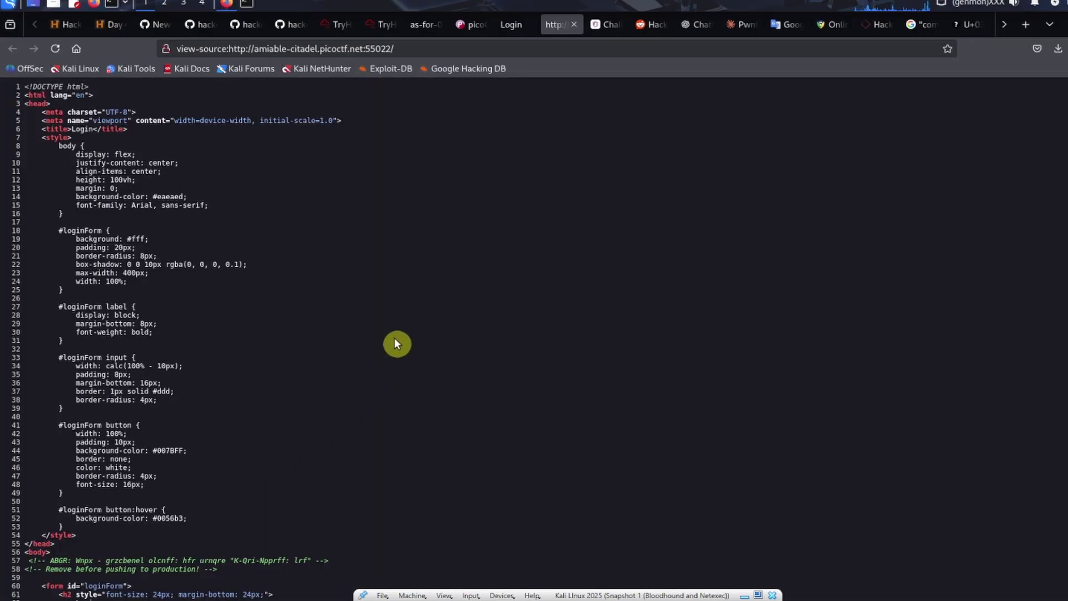
ctrl+scroll(395, 339, up, 8)
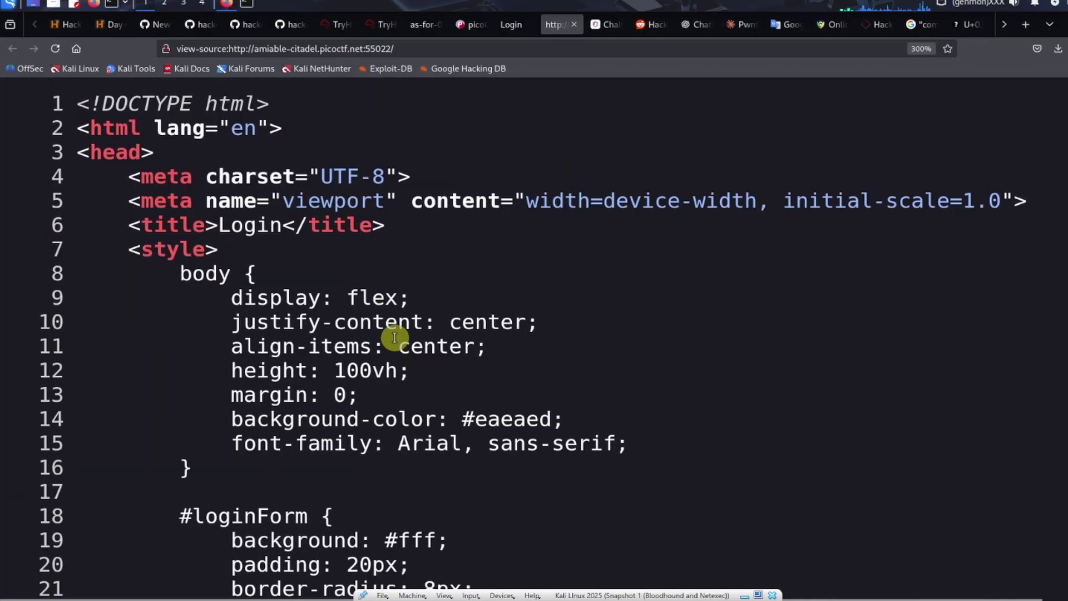
scroll(409, 328, down, 8)
scroll(407, 326, down, 10)
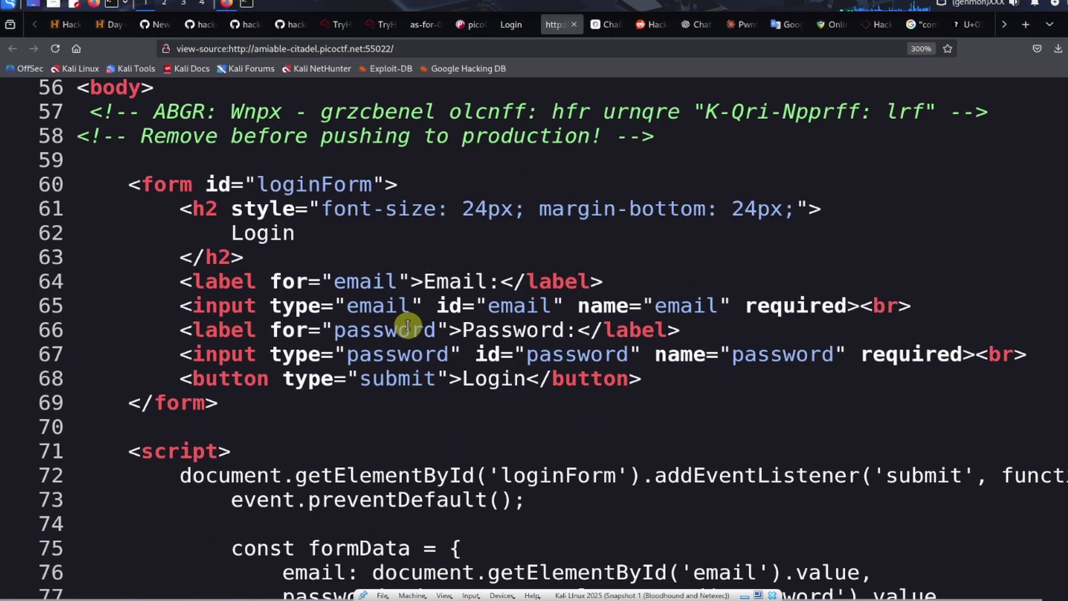
scroll(407, 325, down, 9)
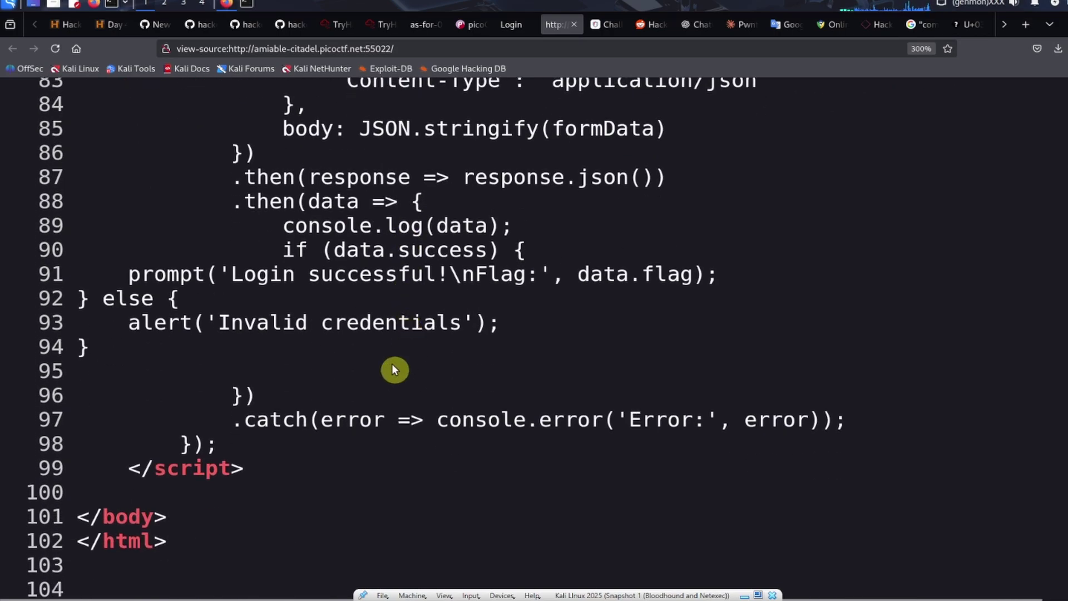
scroll(394, 369, up, 9)
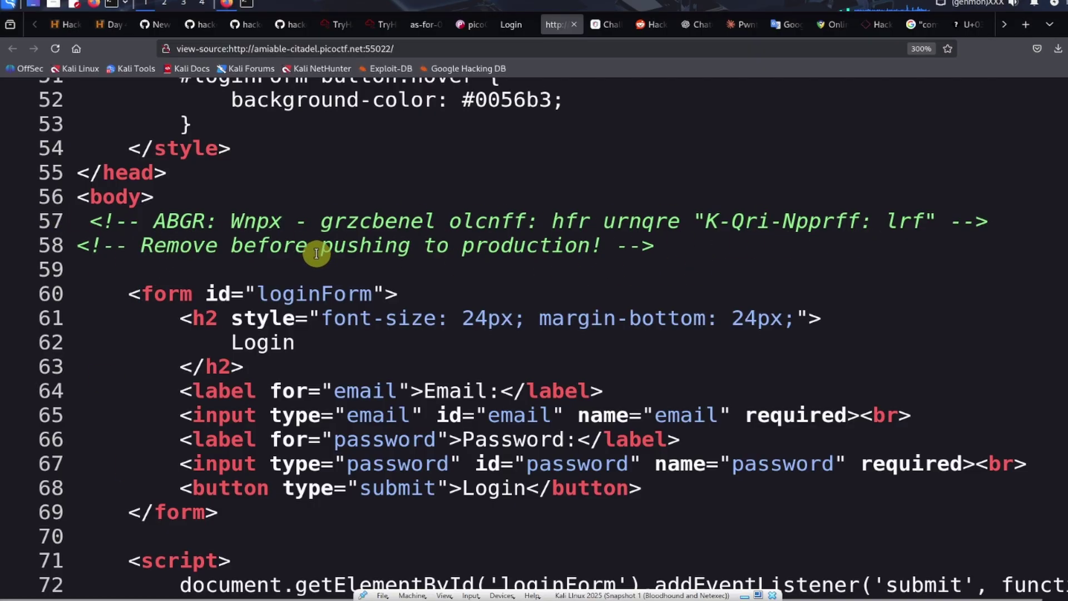
scroll(302, 253, down, 5)
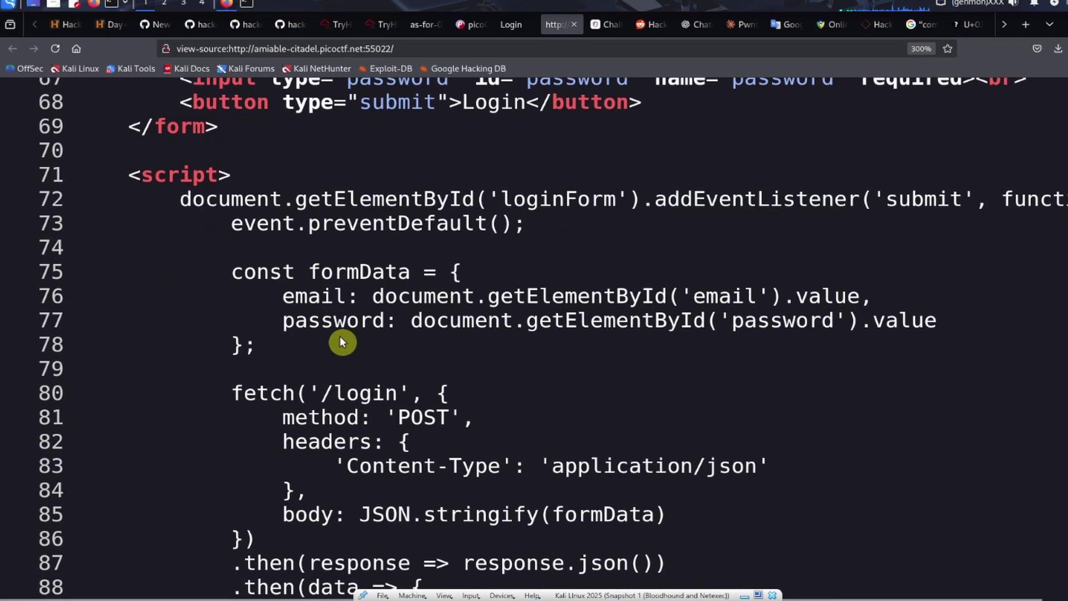
key(ctrl+minus)
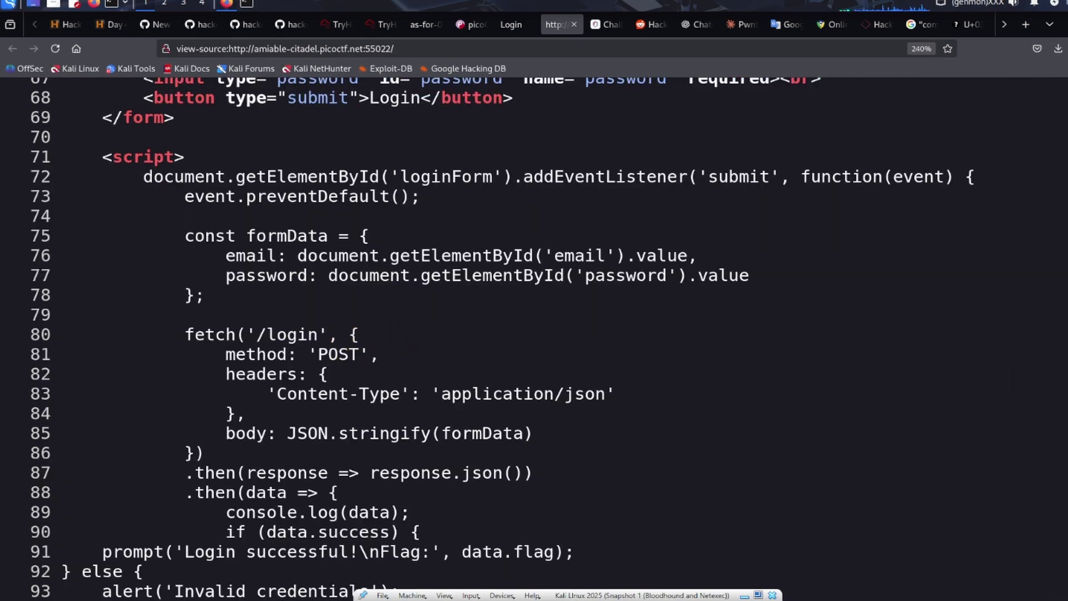
scroll(140, 161, down, 2)
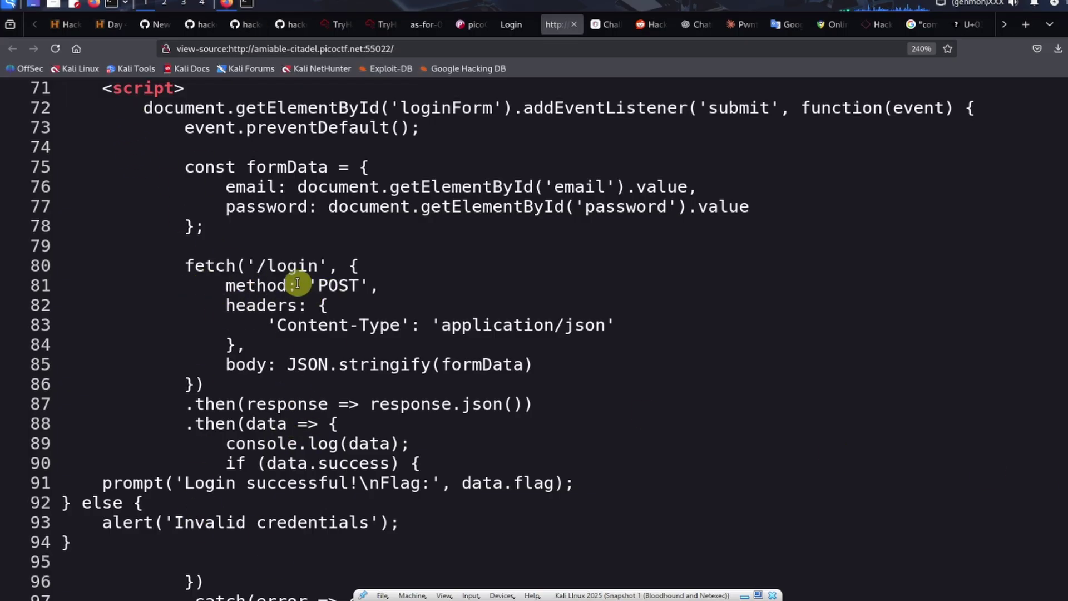
Examine the fetch call's POST method, /login path, application/json content type and formData body in the login script.
drag(359, 286, 318, 286)
drag(256, 266, 318, 266)
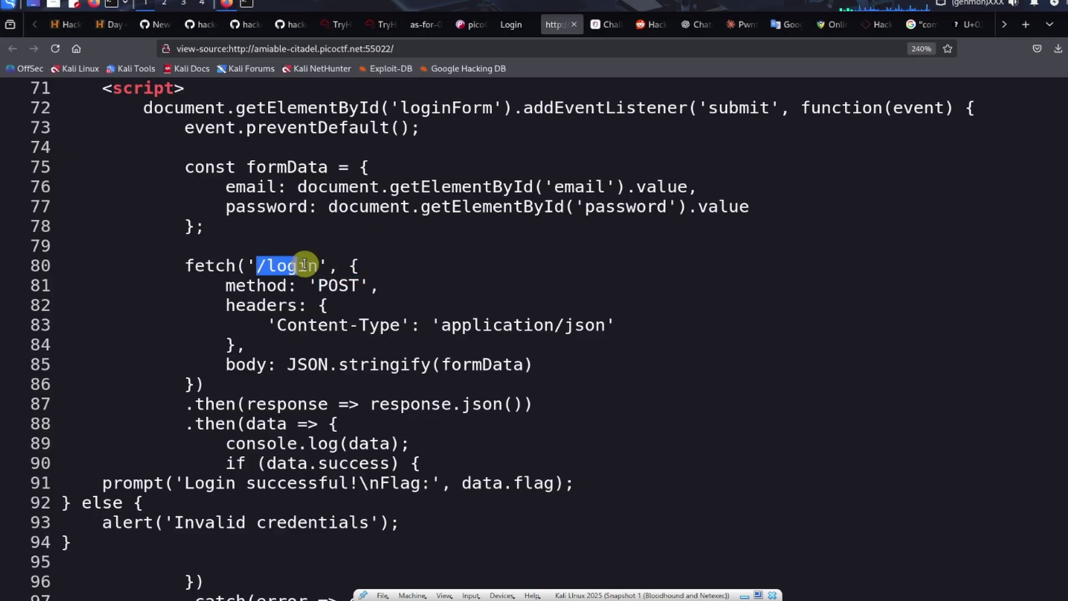
click(377, 317)
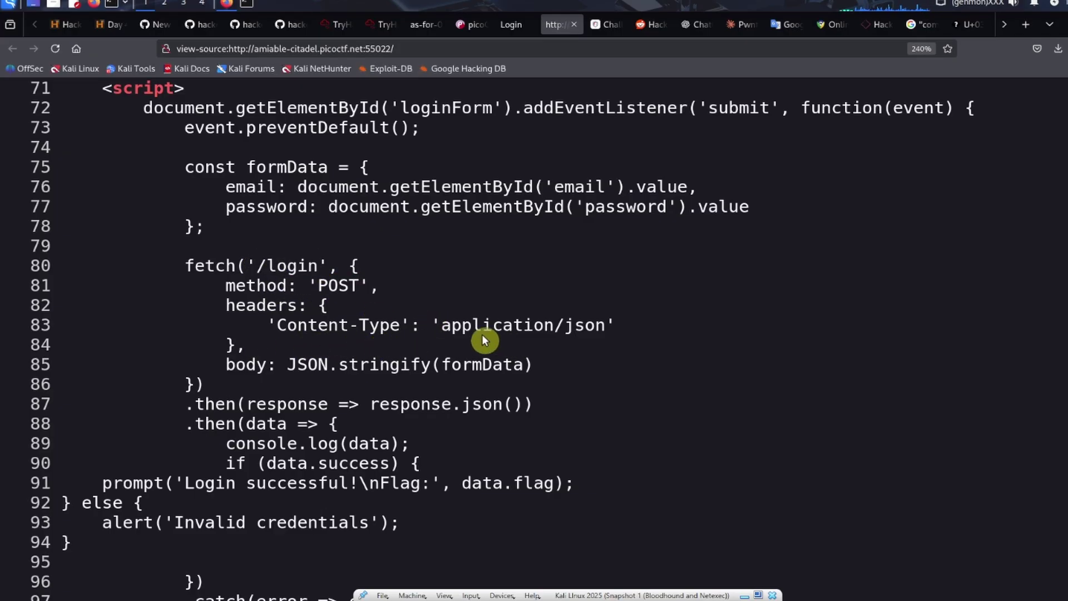
drag(443, 325, 599, 326)
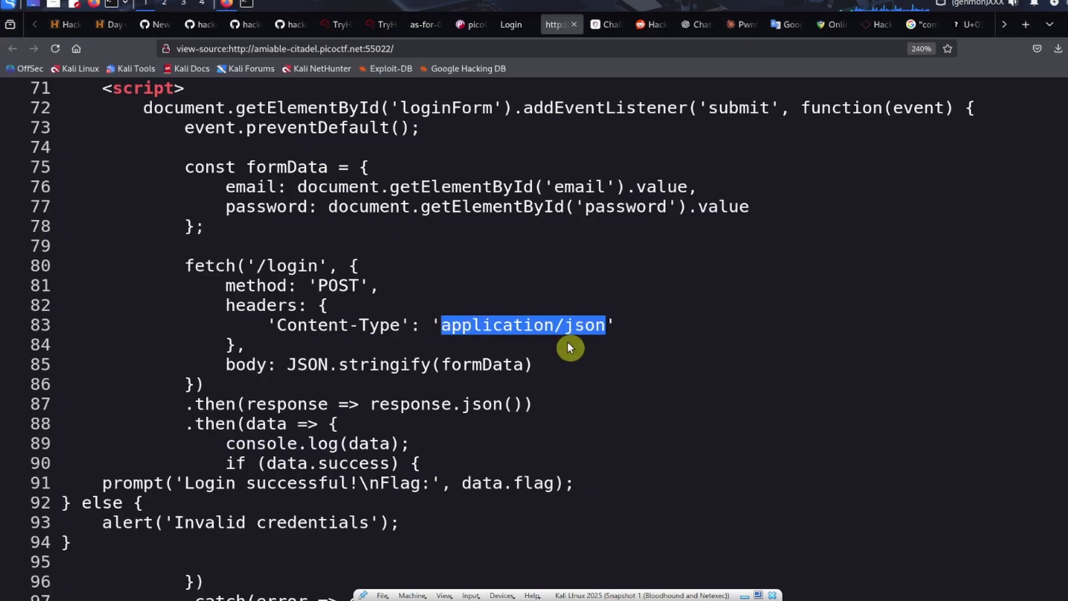
click(470, 351)
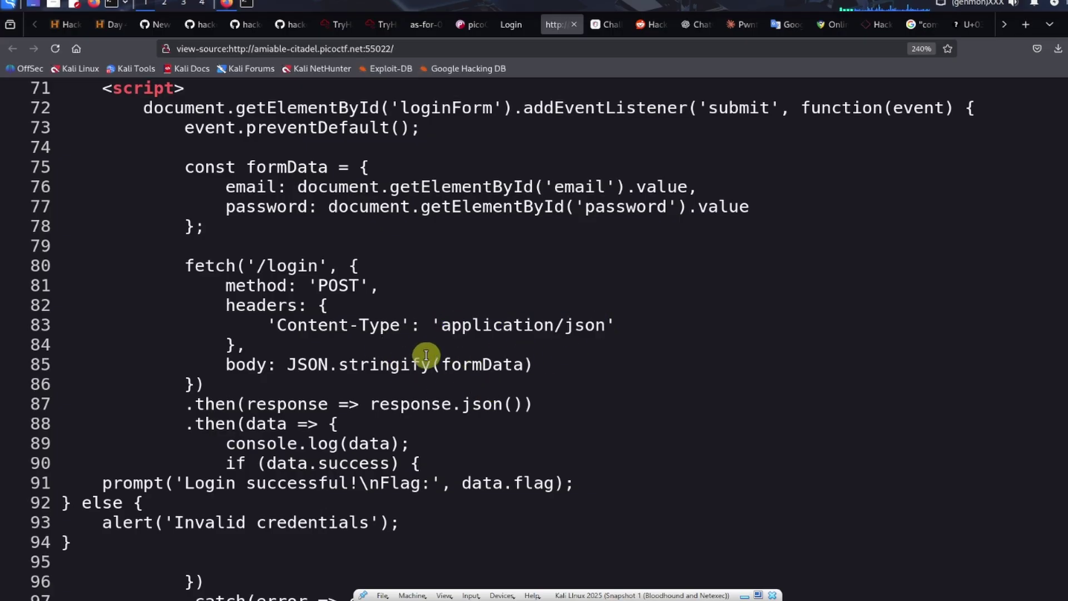
drag(445, 365, 533, 364)
click(279, 255)
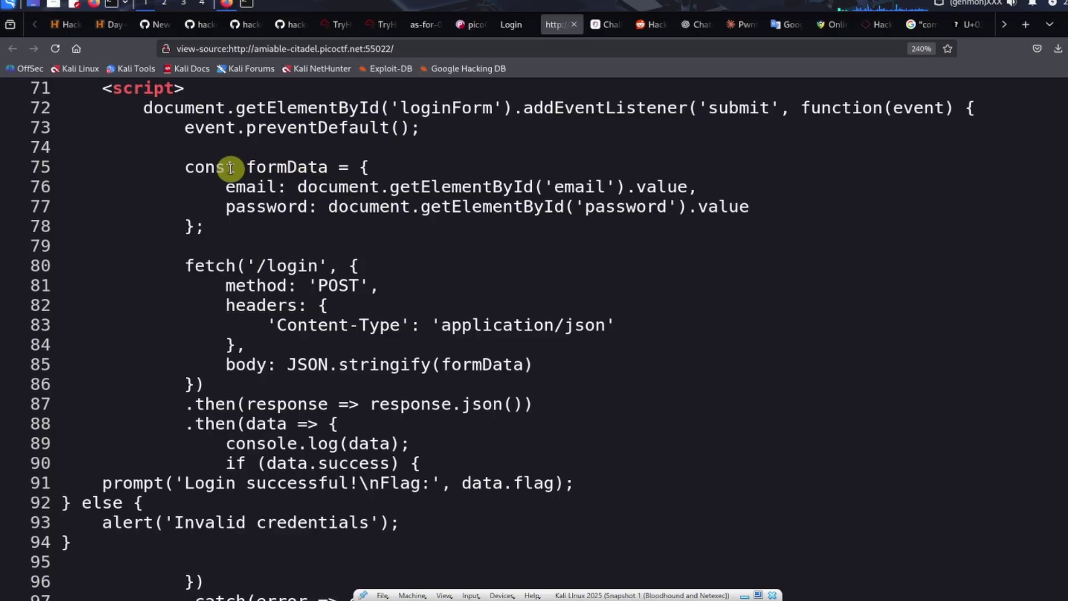
Examine the formData constant and its email and password fields in the login script.
drag(248, 167, 334, 166)
click(291, 191)
drag(225, 187, 277, 188)
click(260, 210)
drag(556, 187, 613, 186)
drag(226, 205, 311, 207)
click(611, 209)
double_click(612, 210)
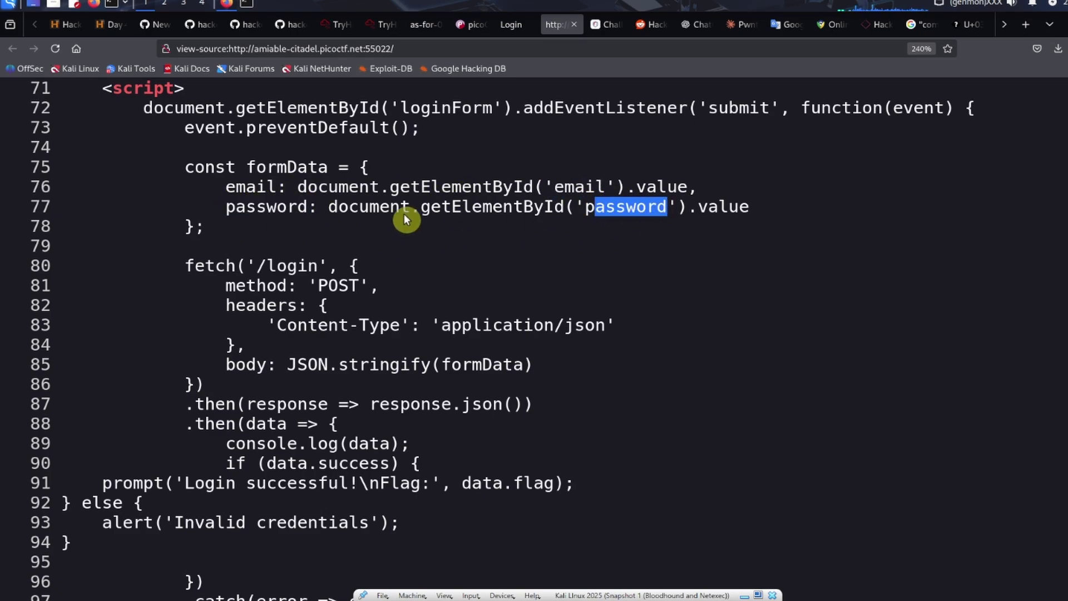
click(686, 229)
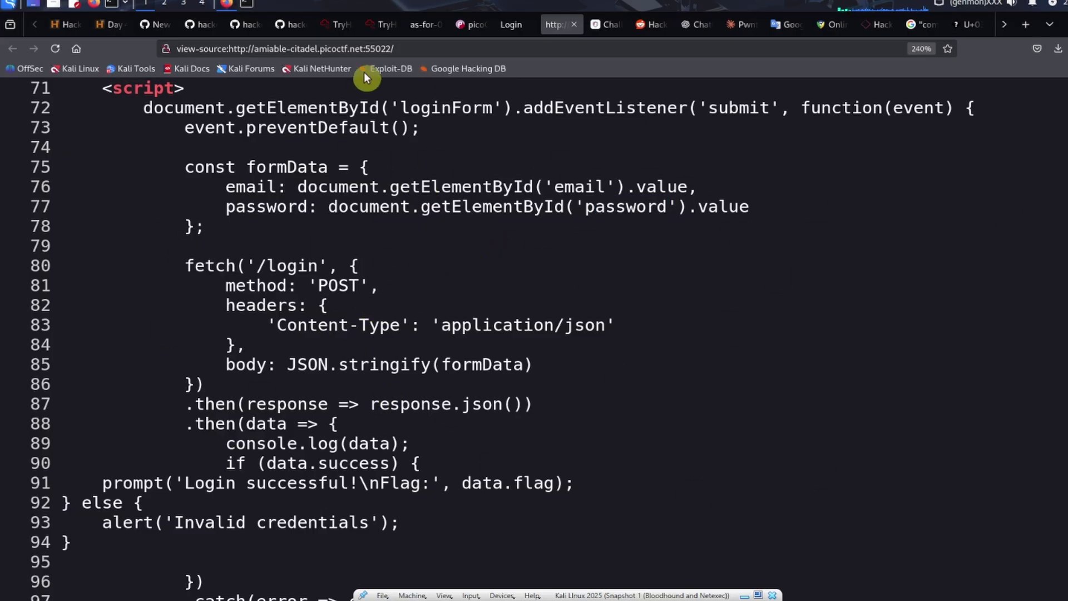
Close the as-for-02v750pres.pdf document and download and view the crack_the_gate1.pdf walkthrough from the hackerfrogs GitHub repository.
click(425, 24)
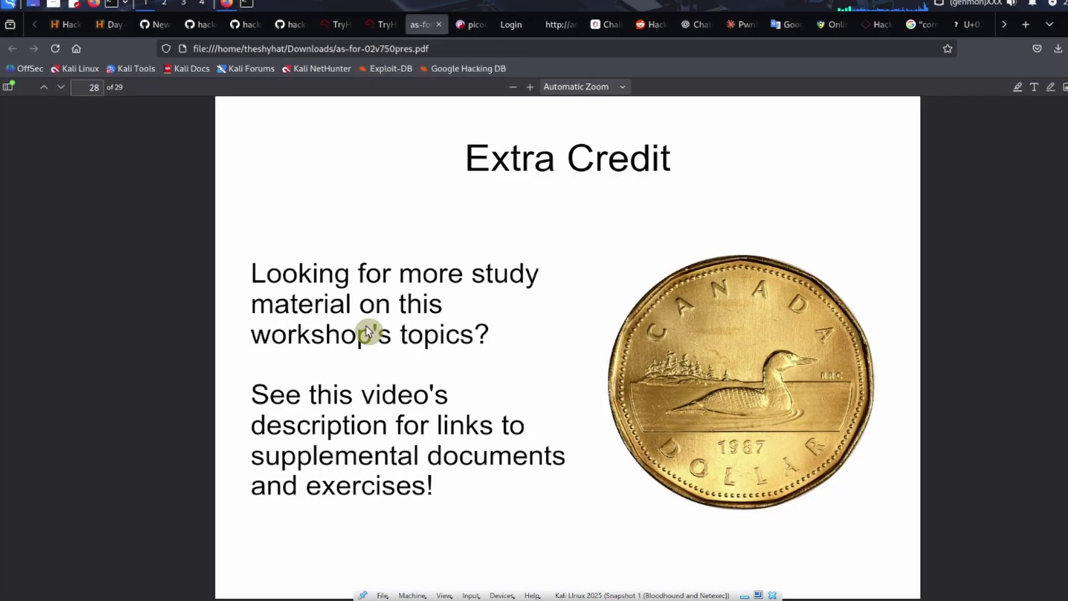
click(438, 25)
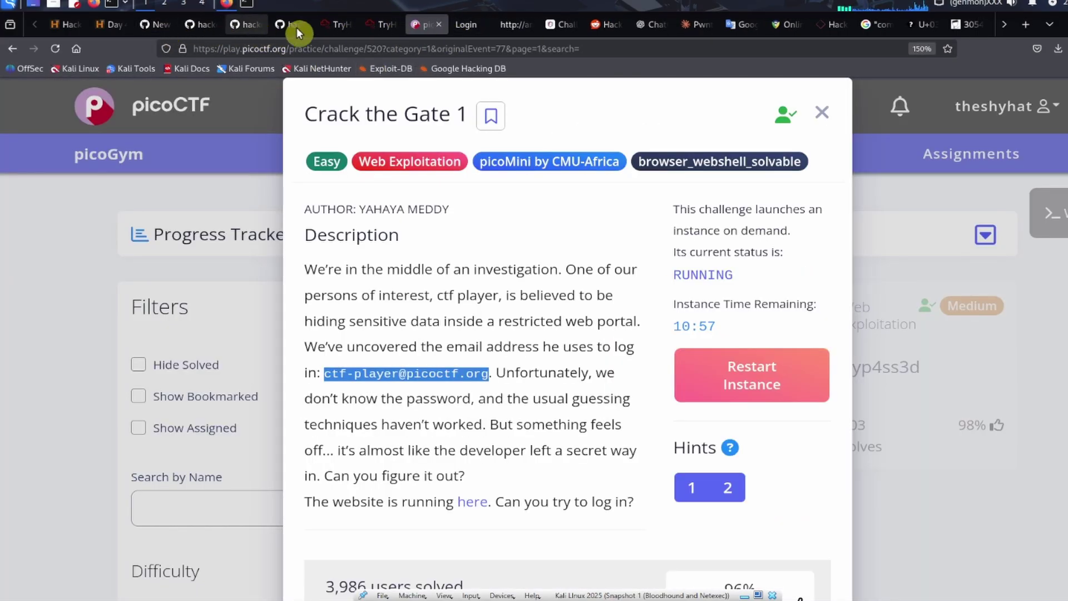
click(281, 25)
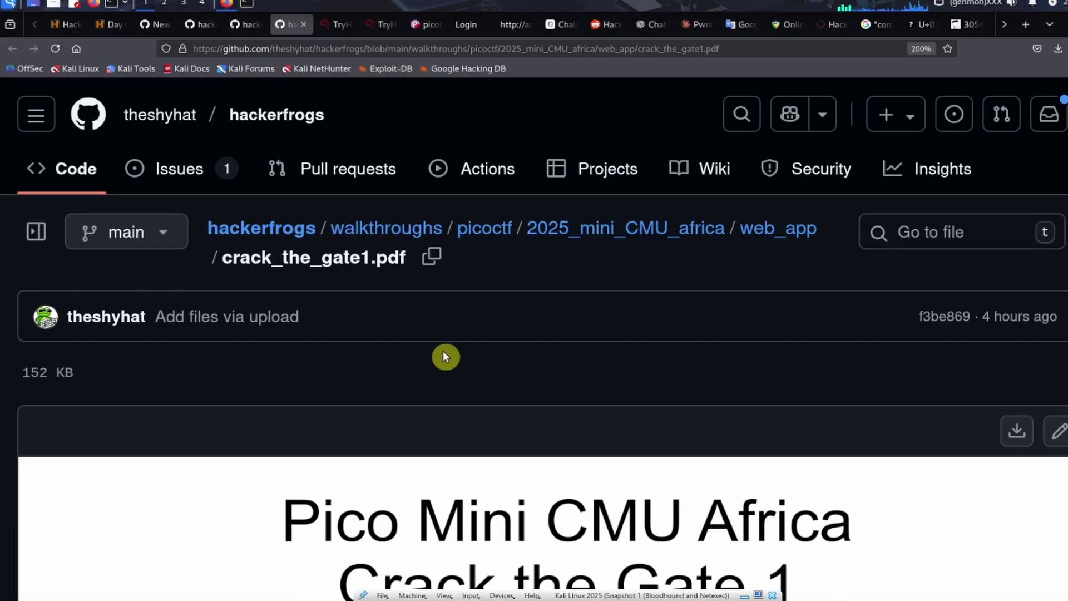
click(1018, 432)
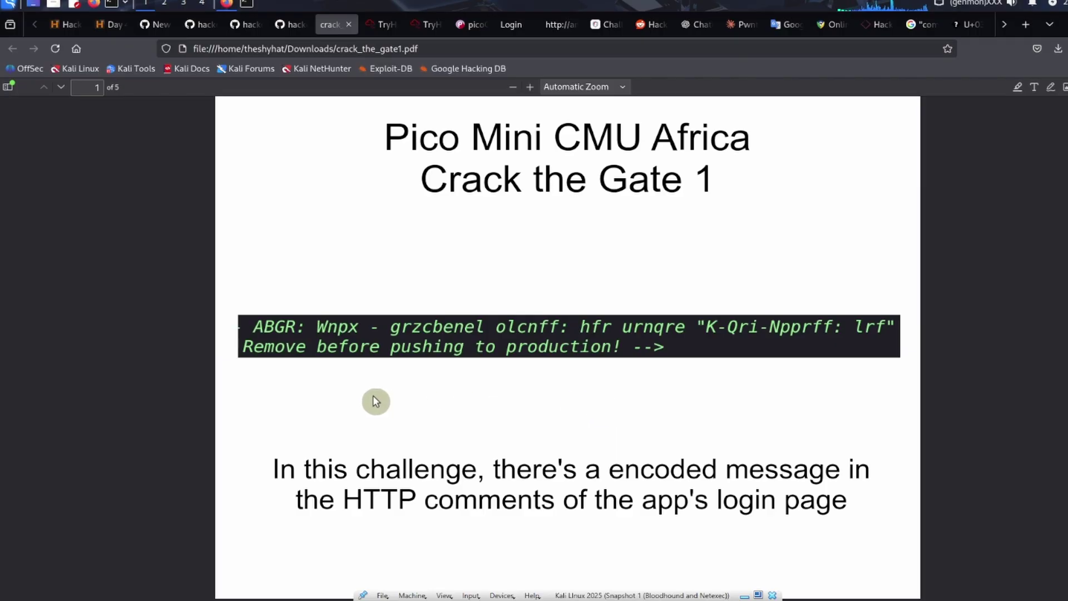
key(Right)
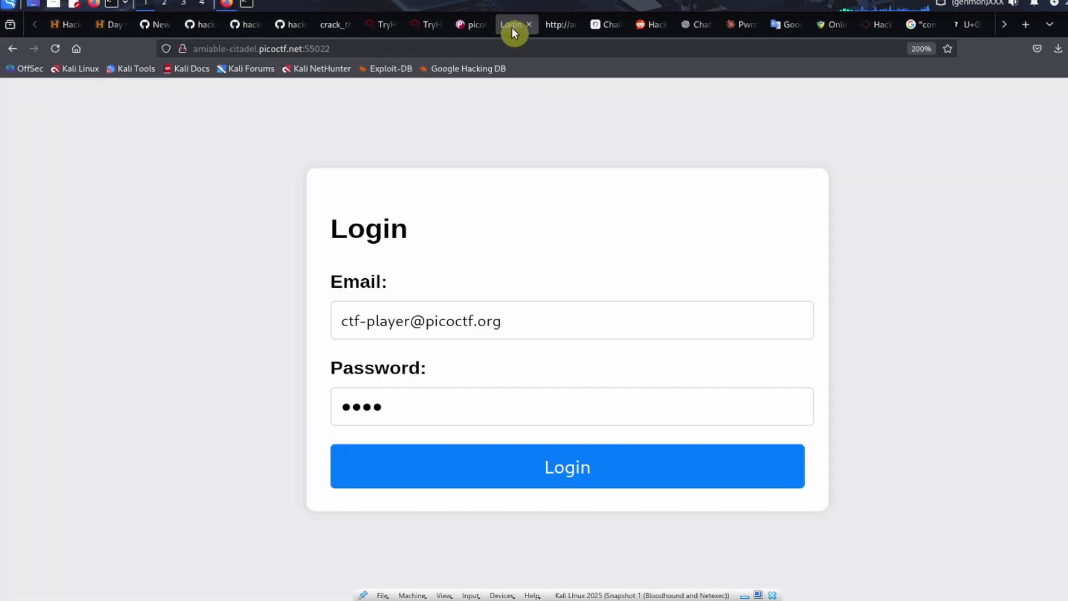
Copy the encoded comment text starting with "ABGR: Wnpx" from line 57 of the login page's source code.
click(510, 26)
click(558, 25)
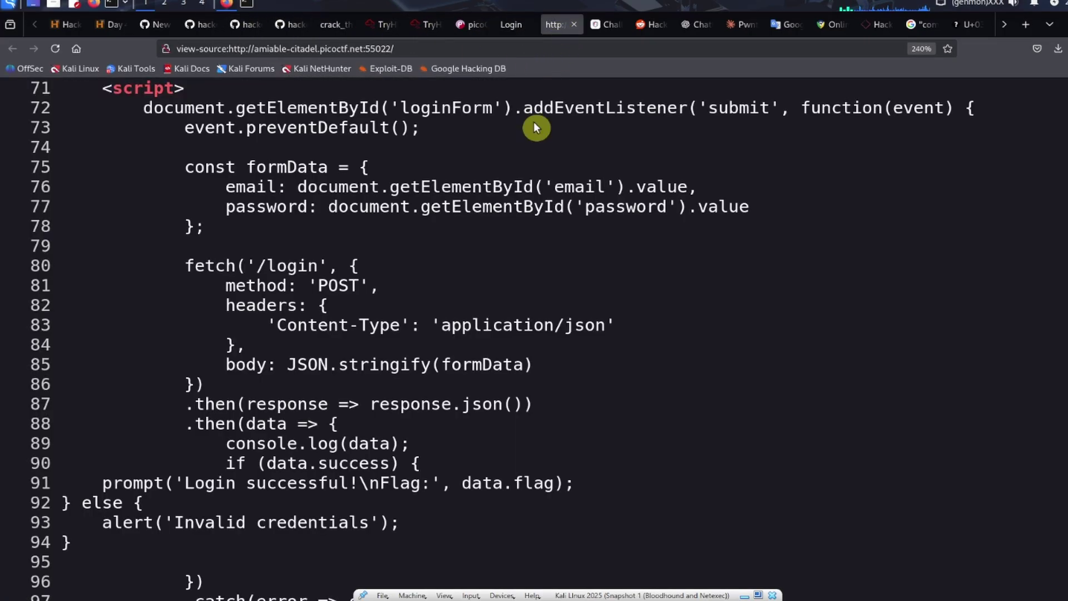
scroll(350, 301, down, 3)
scroll(349, 300, up, 3)
scroll(350, 299, up, 6)
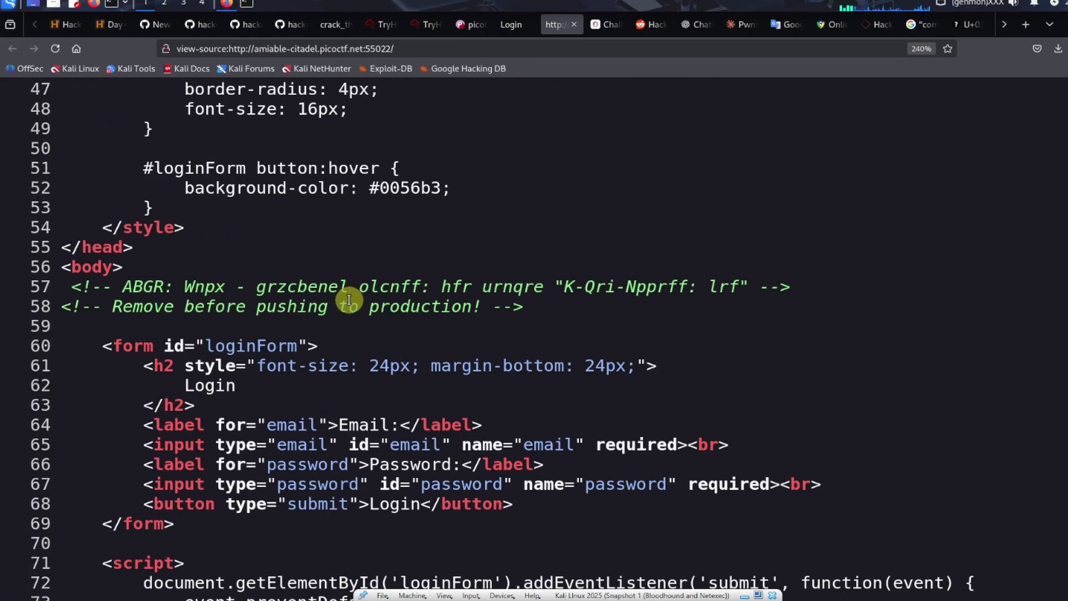
drag(122, 286, 741, 285)
right_click(733, 287)
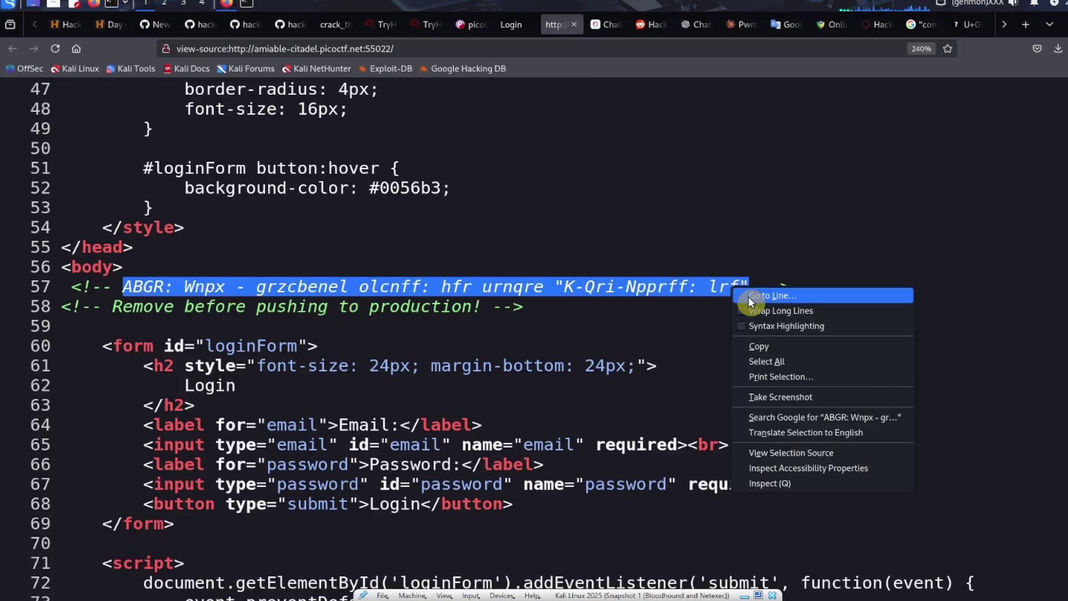
click(772, 347)
click(616, 382)
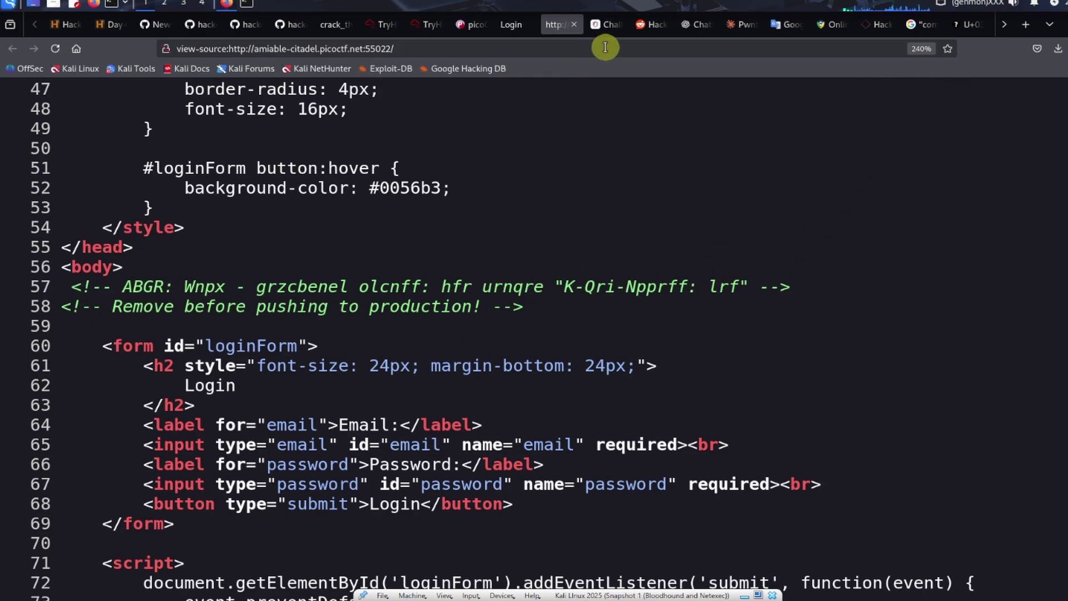
Decode the copied comment with ROT13 on rot13.com and enlarge the page to 200%.
click(438, 44)
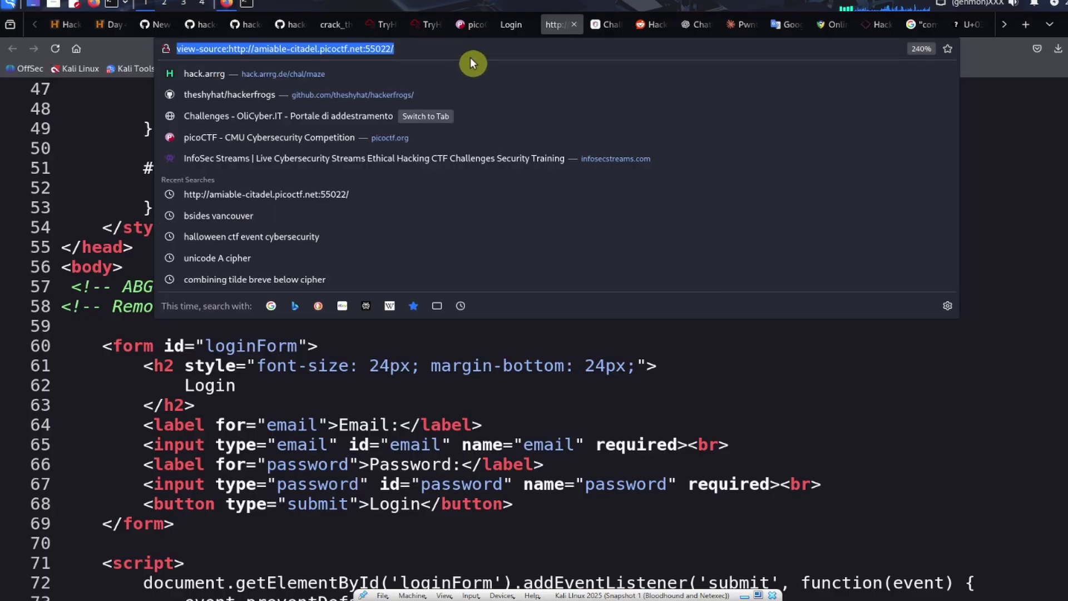
text(rot13)
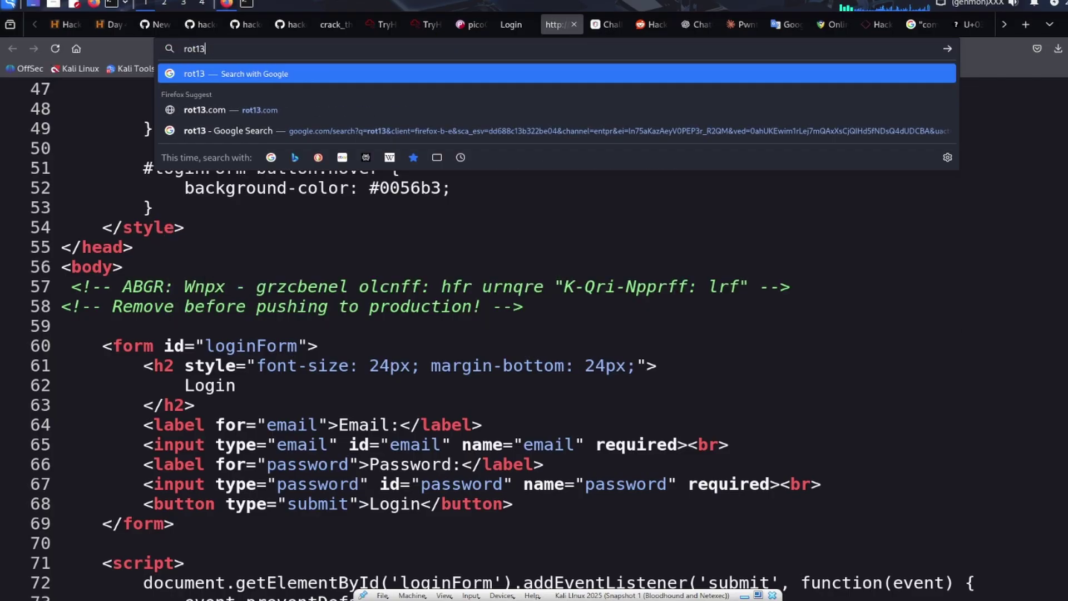
key(Down)
key(Return)
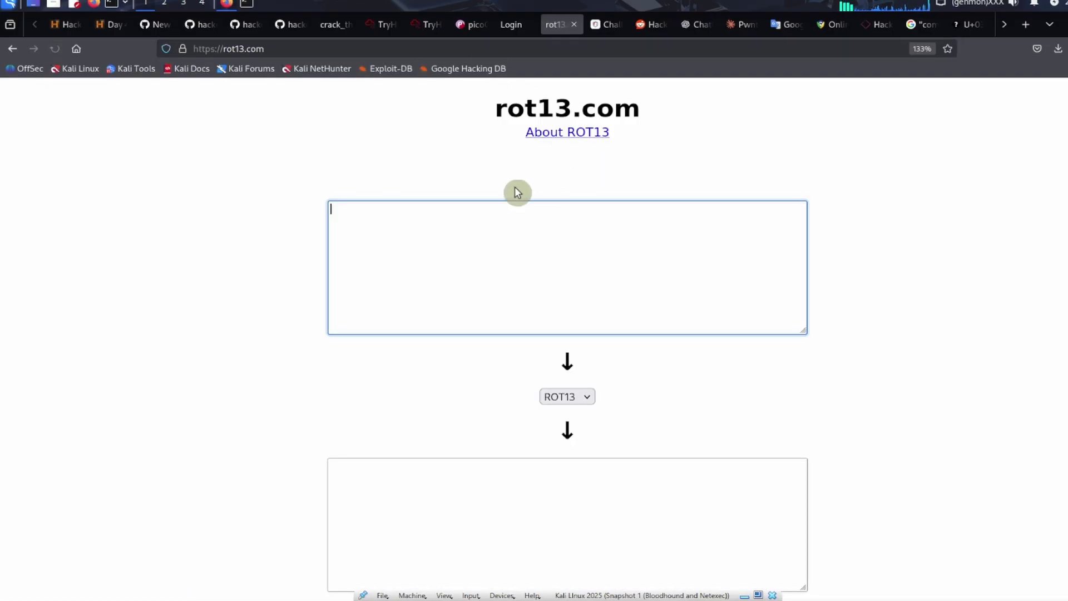
key(ctrl+v)
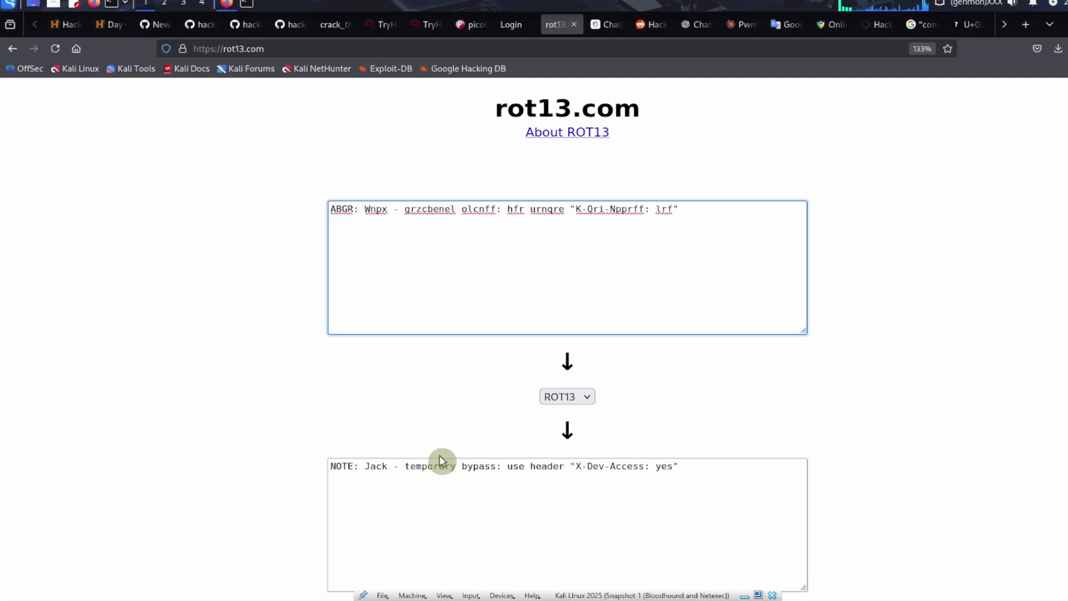
scroll(310, 407, down, 1)
key(ctrl+plus)
key(ctrl+plus)
key(ctrl+plus)
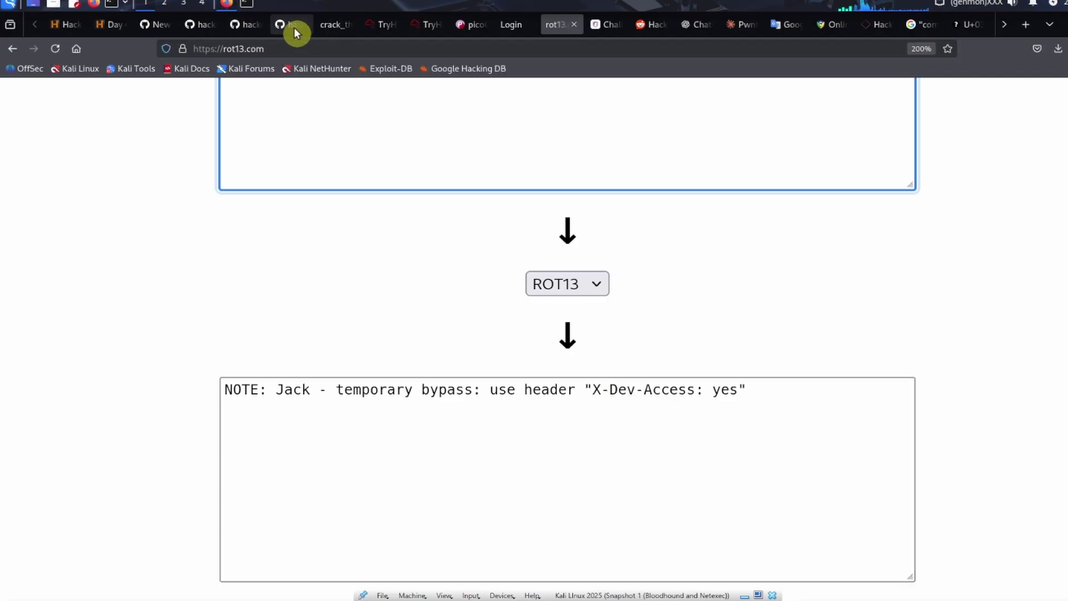
Read the crack_the_gate1.pdf walkthrough from the ROT13 slide on page 2 through the POST request slide on page 5.
click(324, 26)
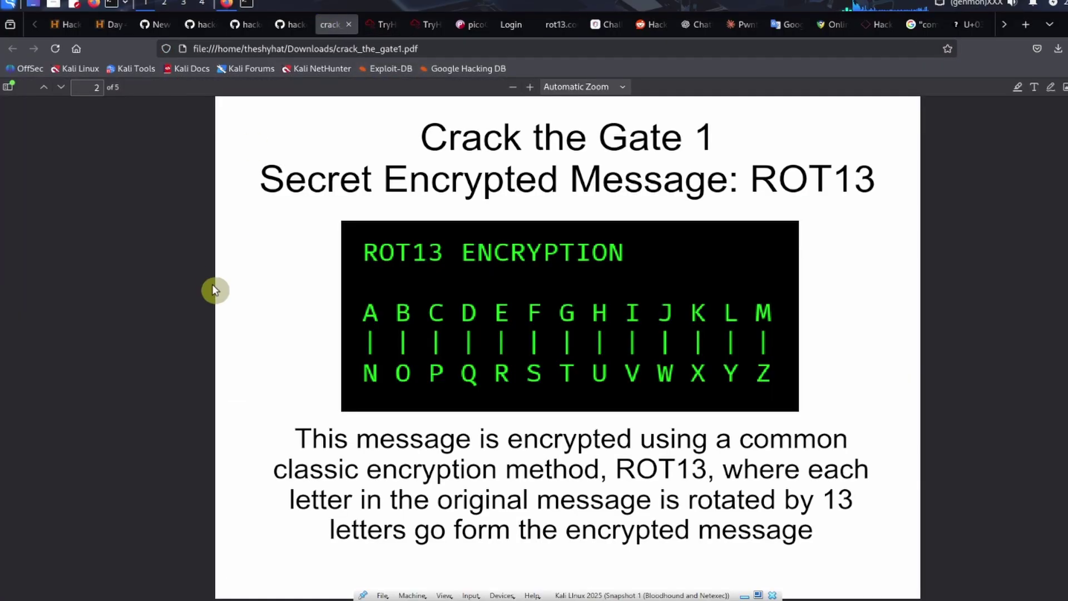
key(Right)
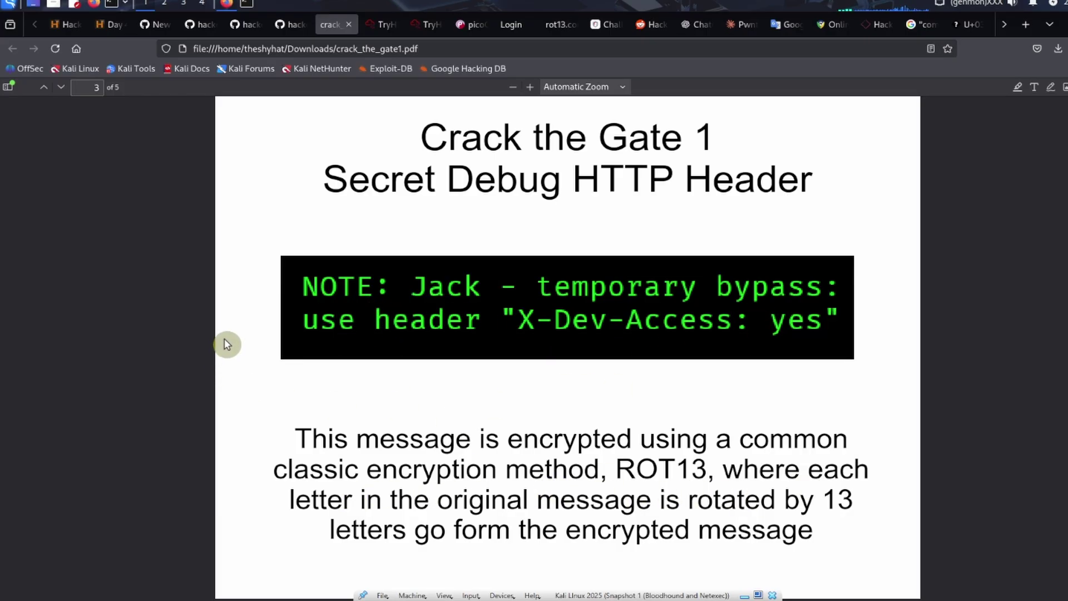
key(Right)
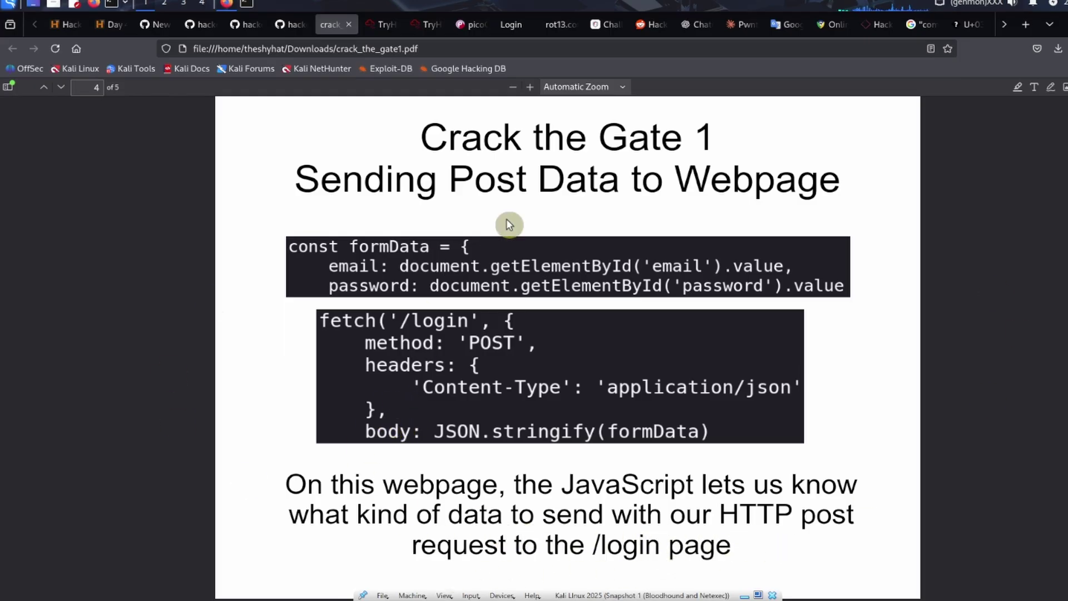
key(Right)
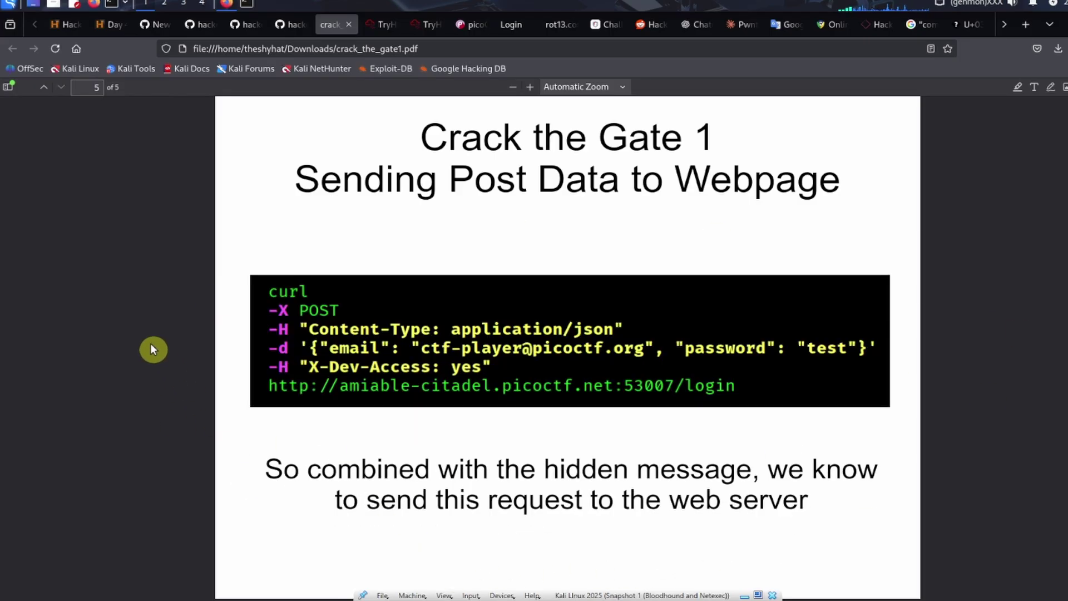
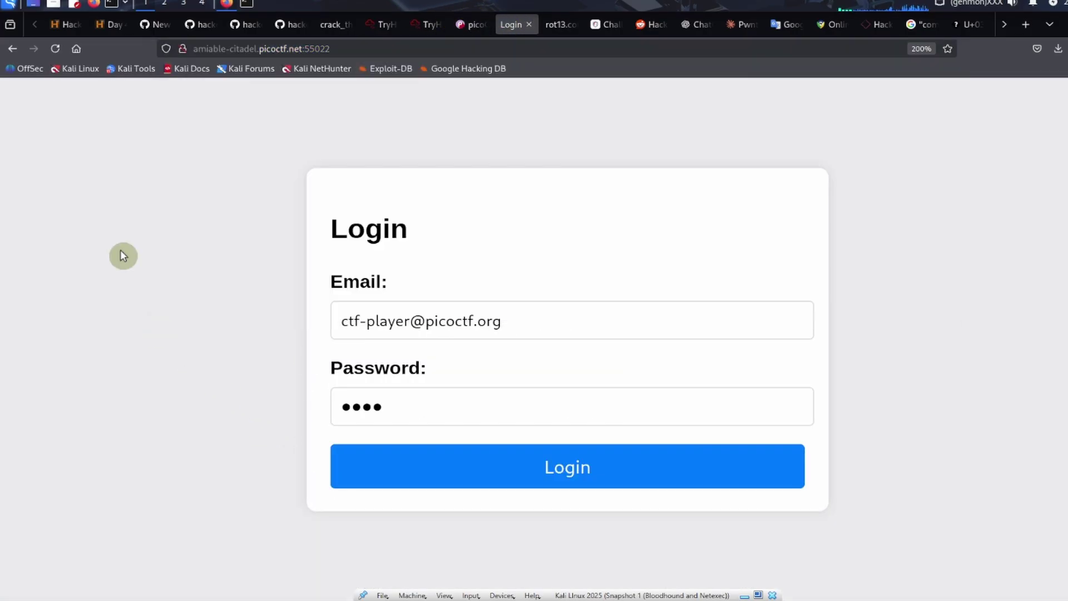
click(238, 4)
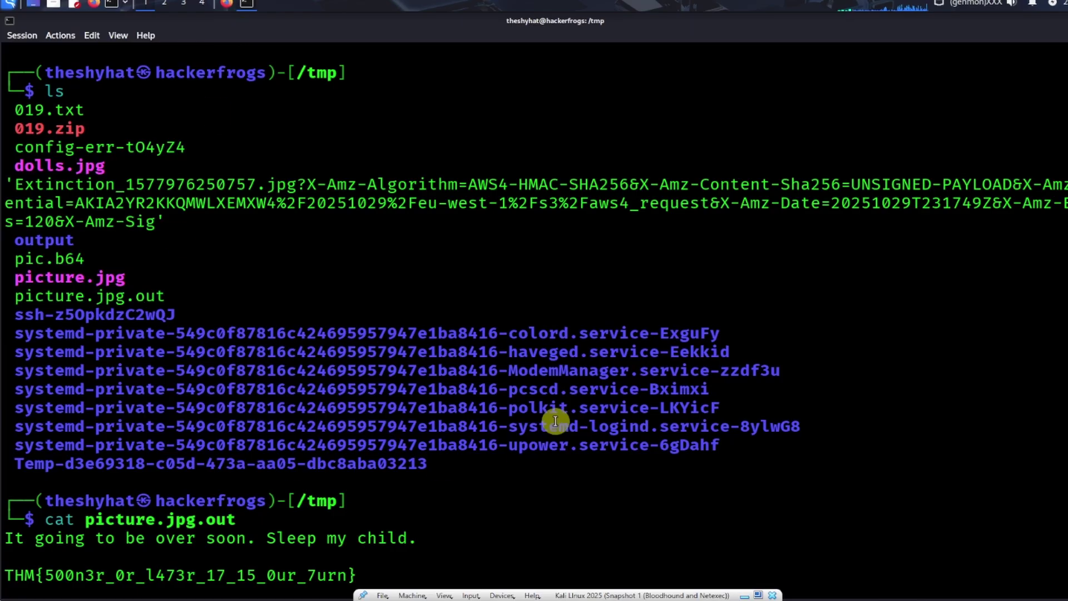
scroll(522, 458, down, 1)
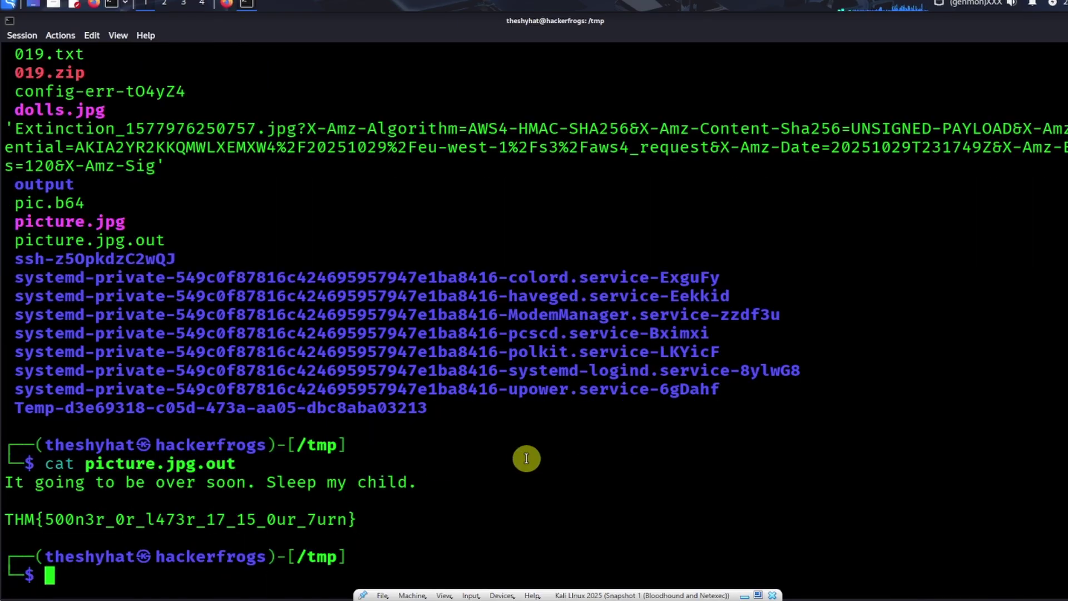
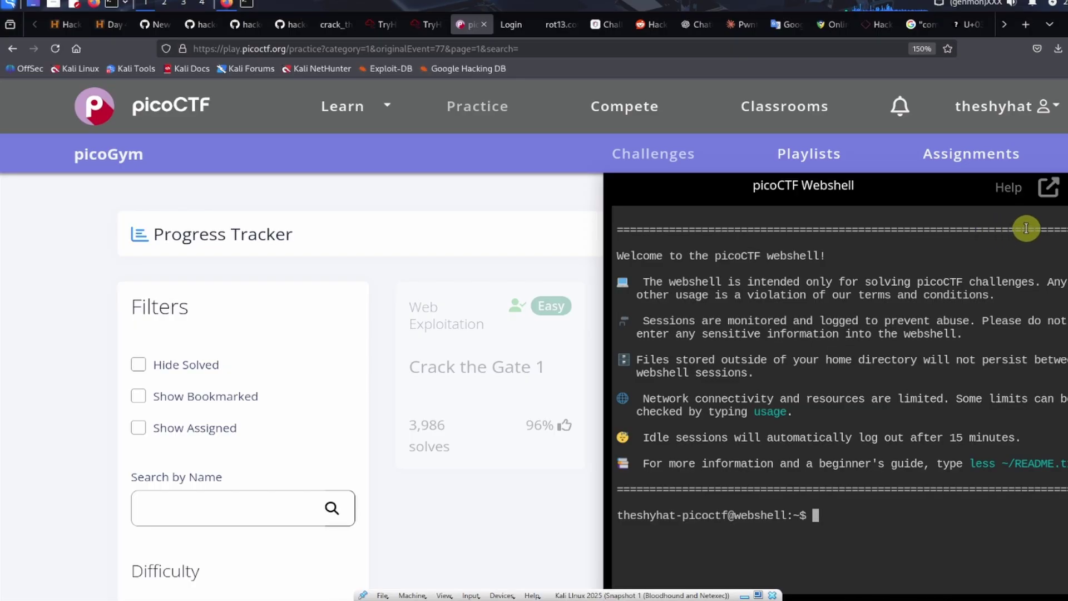
Open the picoCTF webshell in its own browser tab and clear its screen.
click(1049, 189)
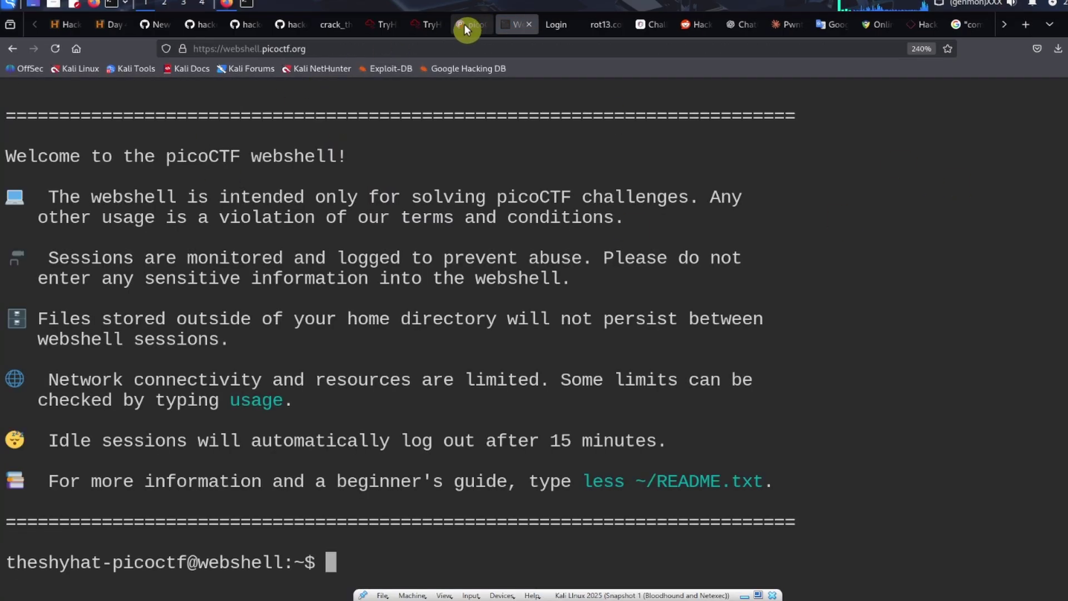
click(464, 24)
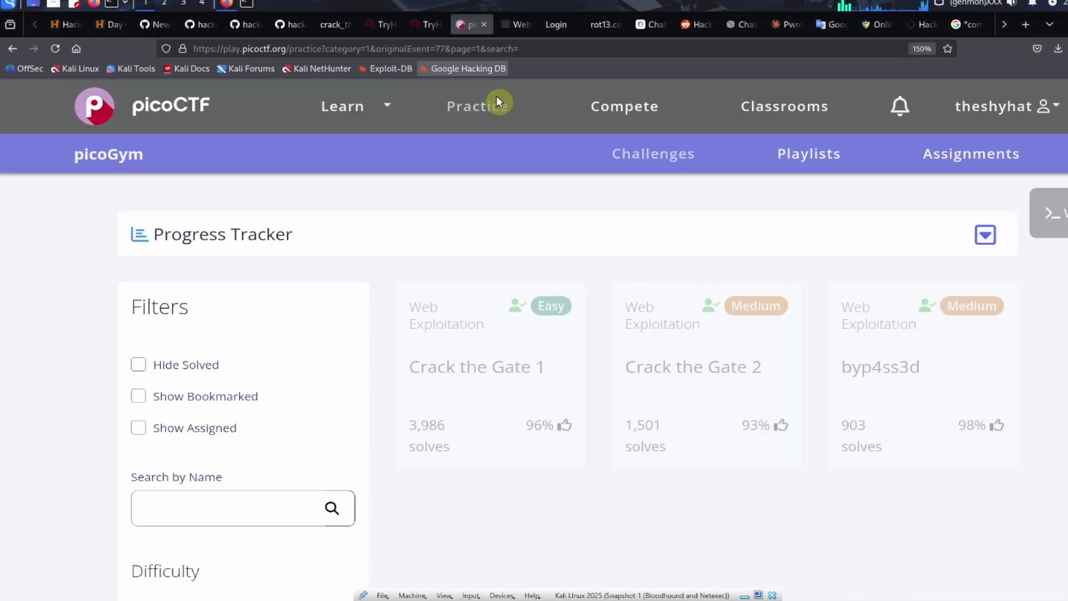
click(555, 24)
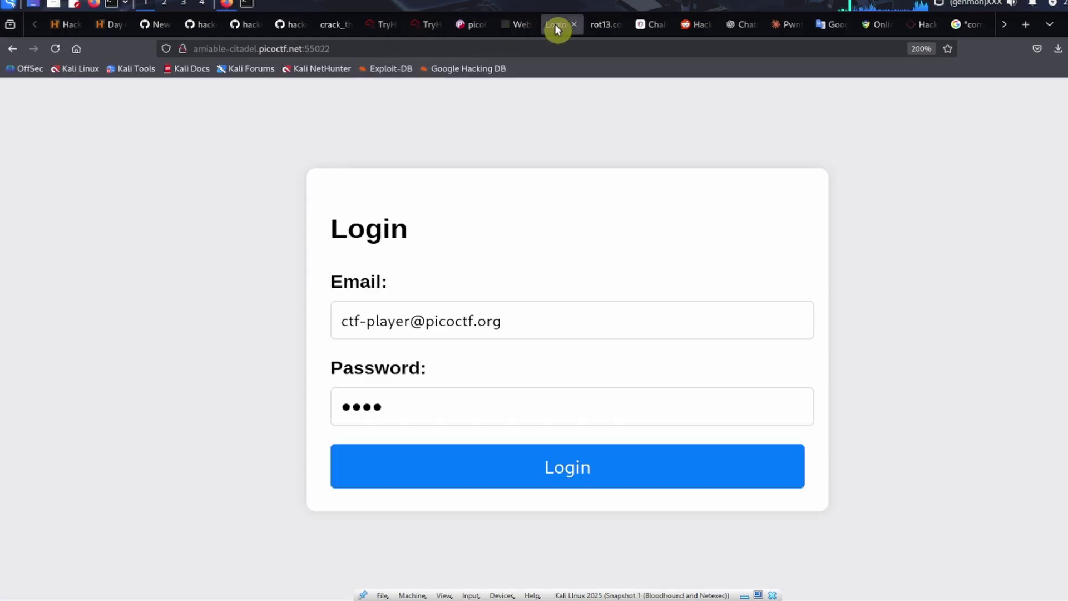
click(513, 28)
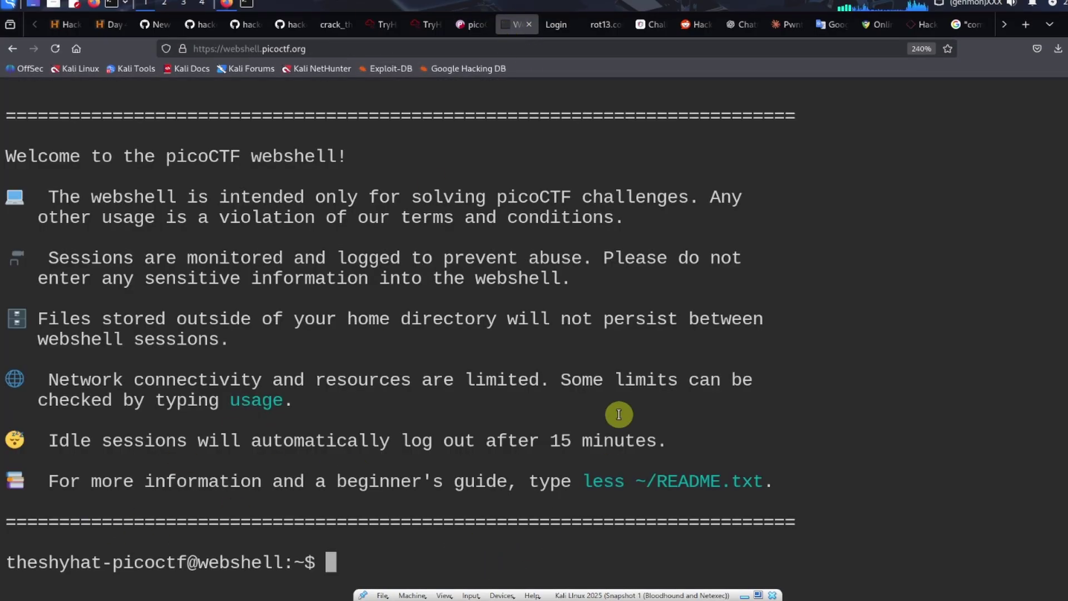
text(clear)
key(Return)
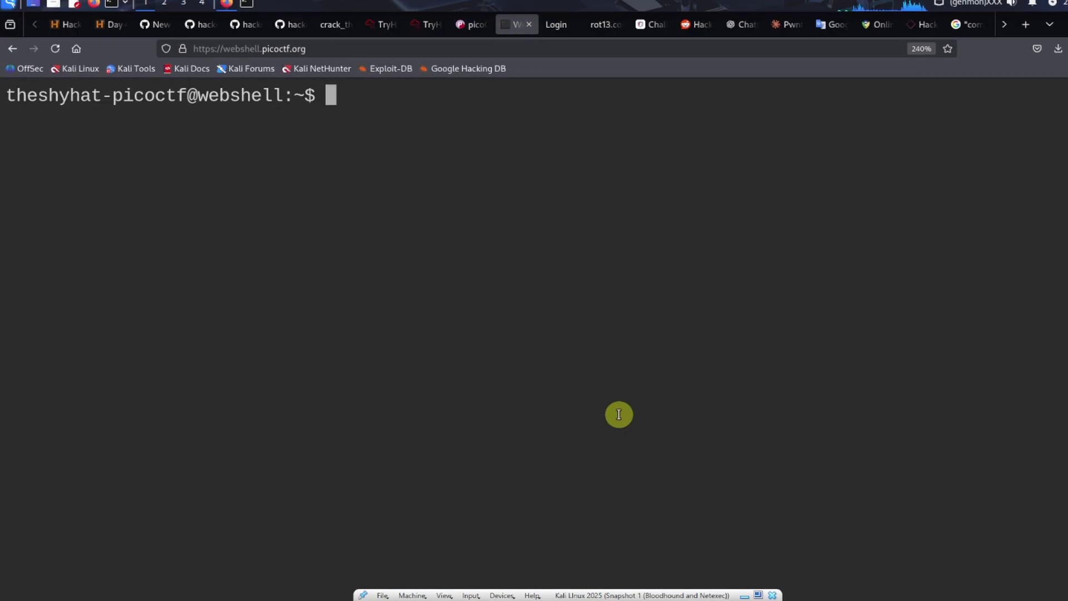
text(http://amiable-citadel.picoctf.net:55022/)
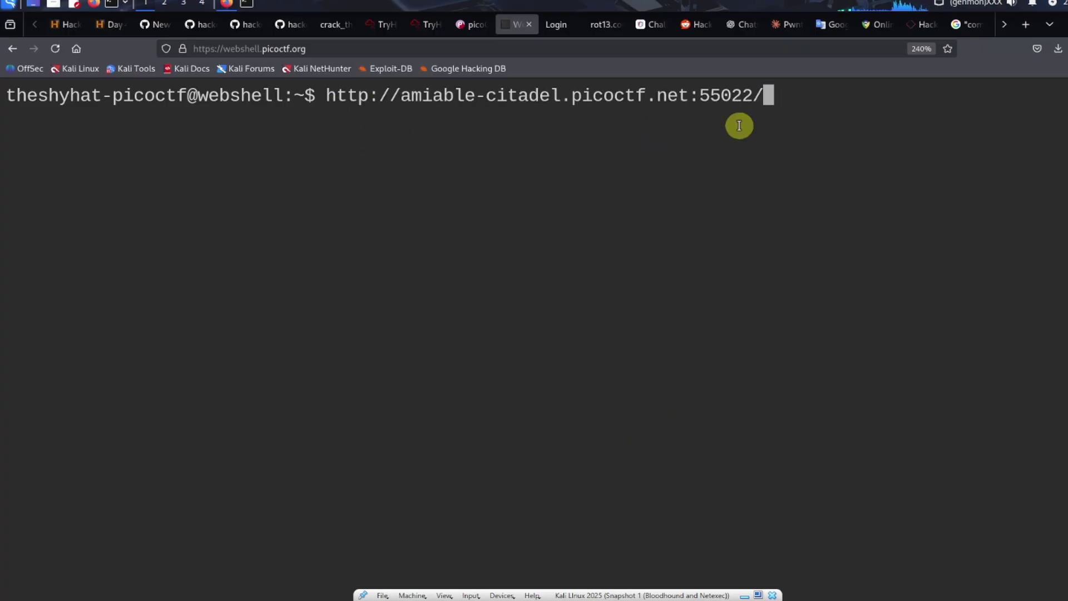
key(Home)
text(curl -)
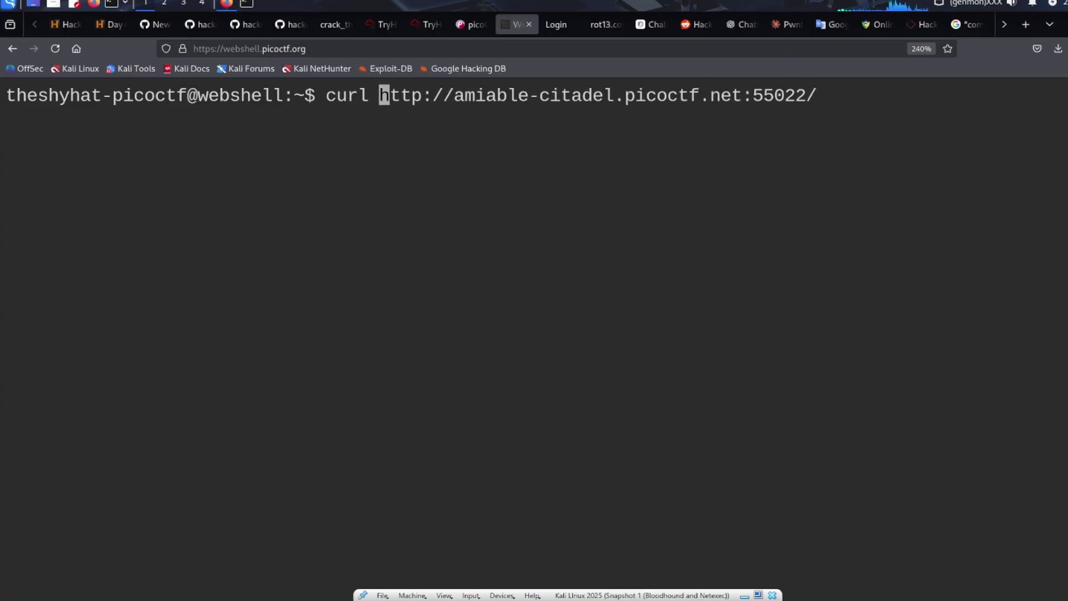
text(X POST )
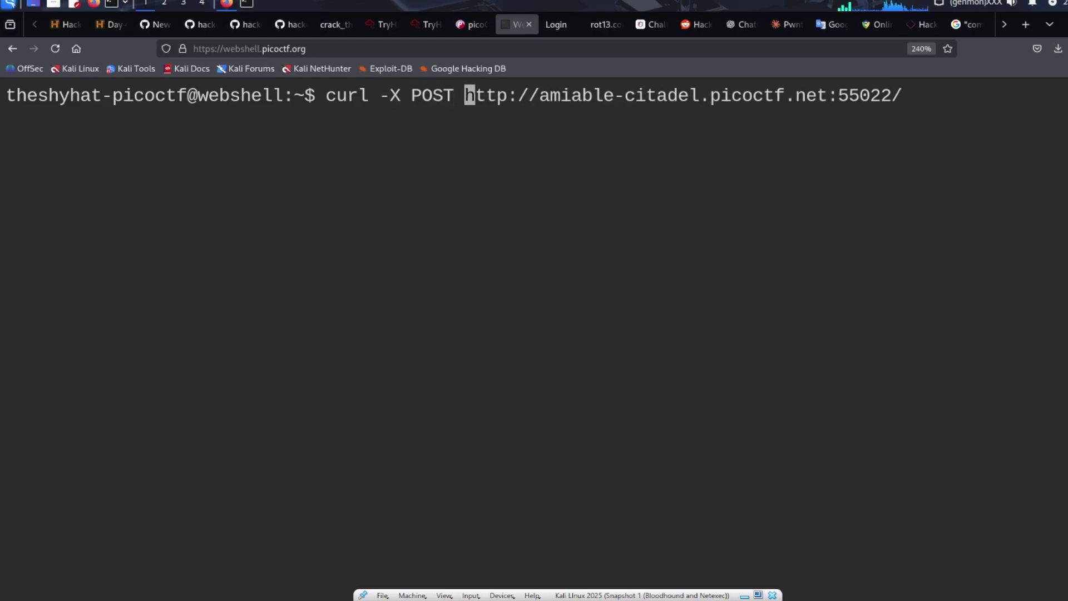
text(-H "")
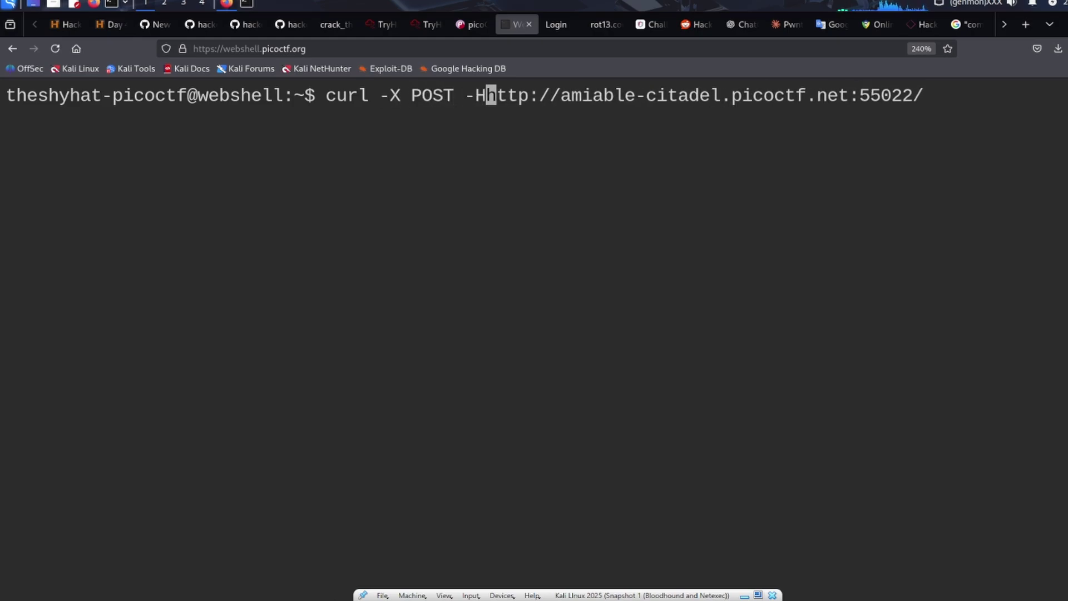
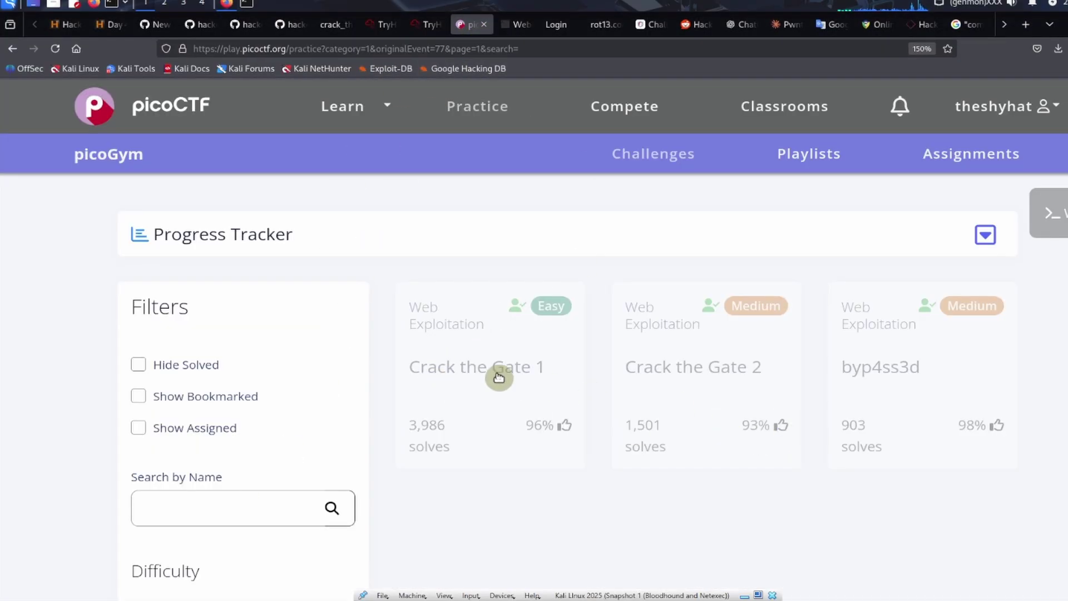
click(481, 375)
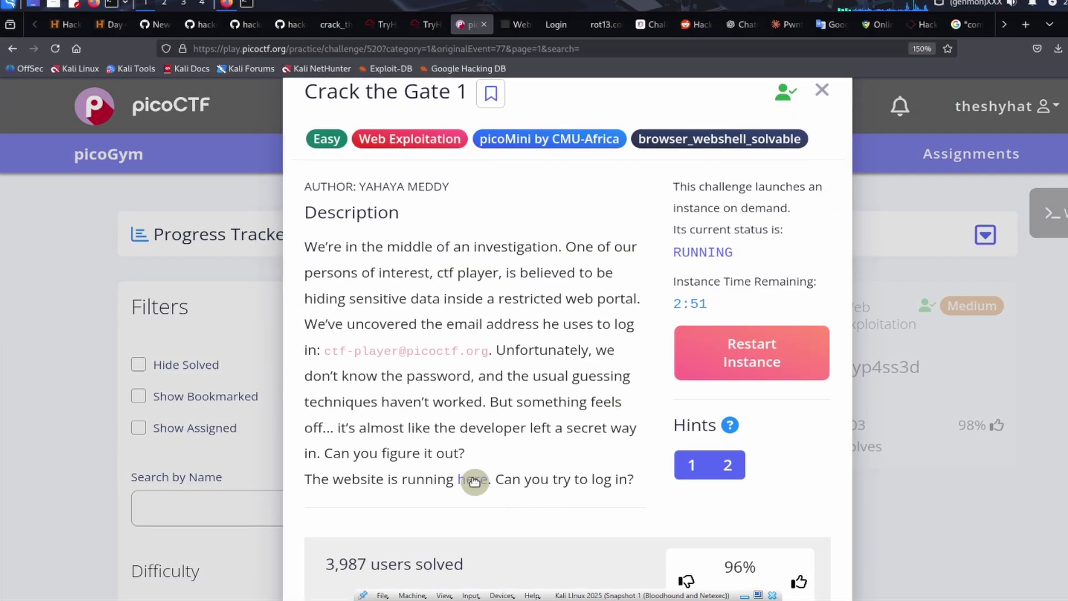
scroll(476, 489, down, 3)
click(436, 538)
key(ctrl+v)
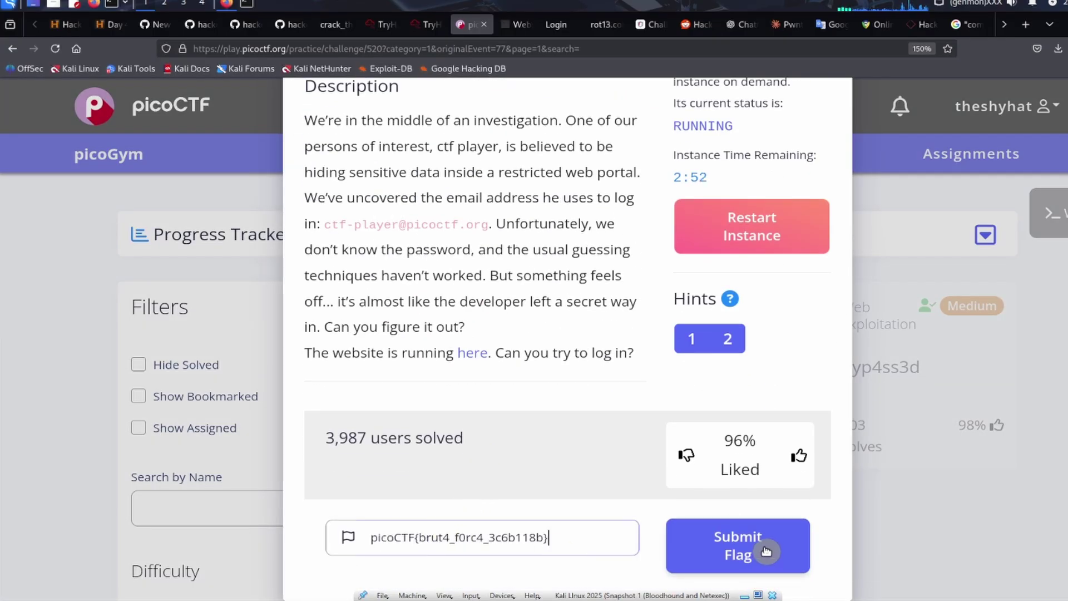
click(770, 548)
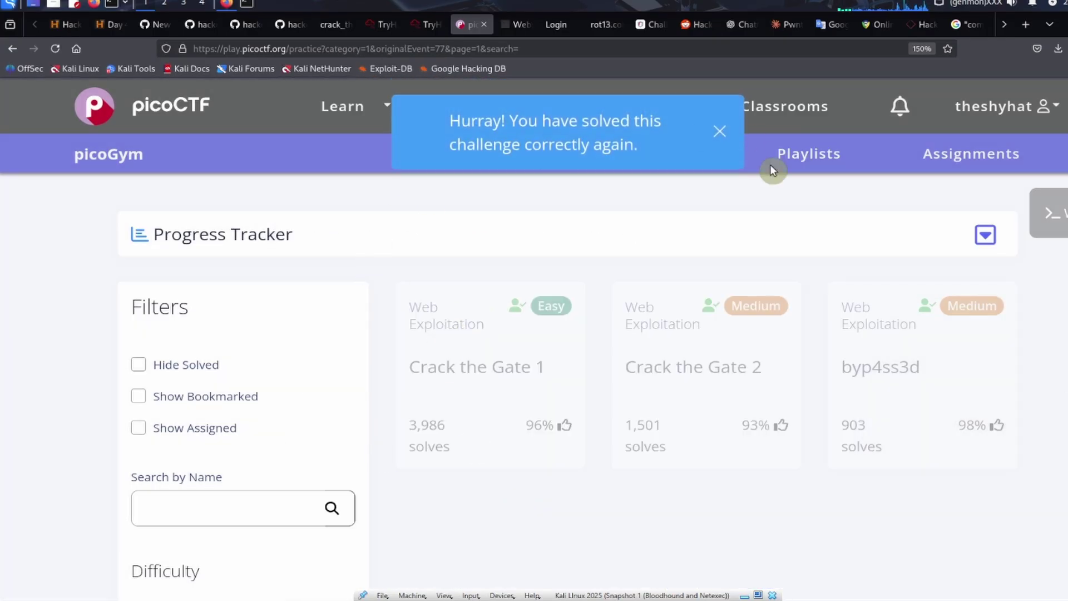
click(721, 130)
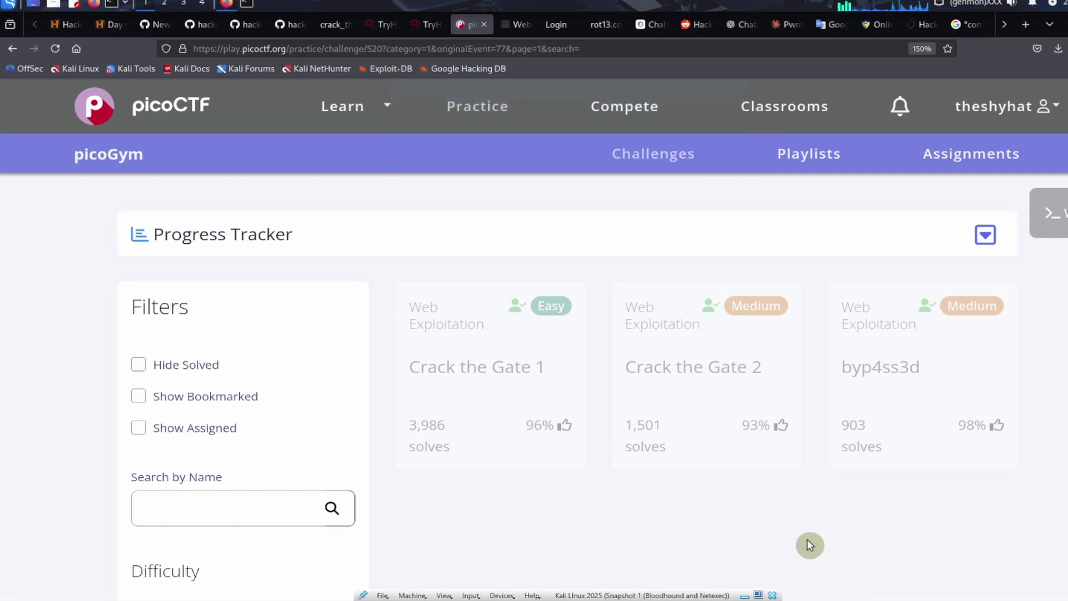